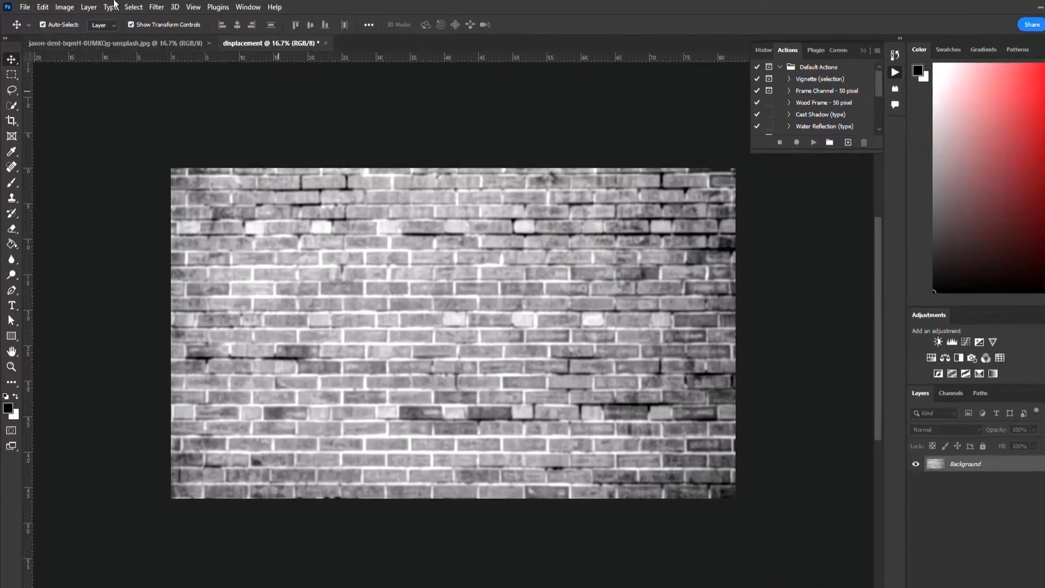
Save the grayscale brick document on the computer as a Photoshop file named displacement, suppressing the cloud save reminder, and close the document.
left_click(24, 7)
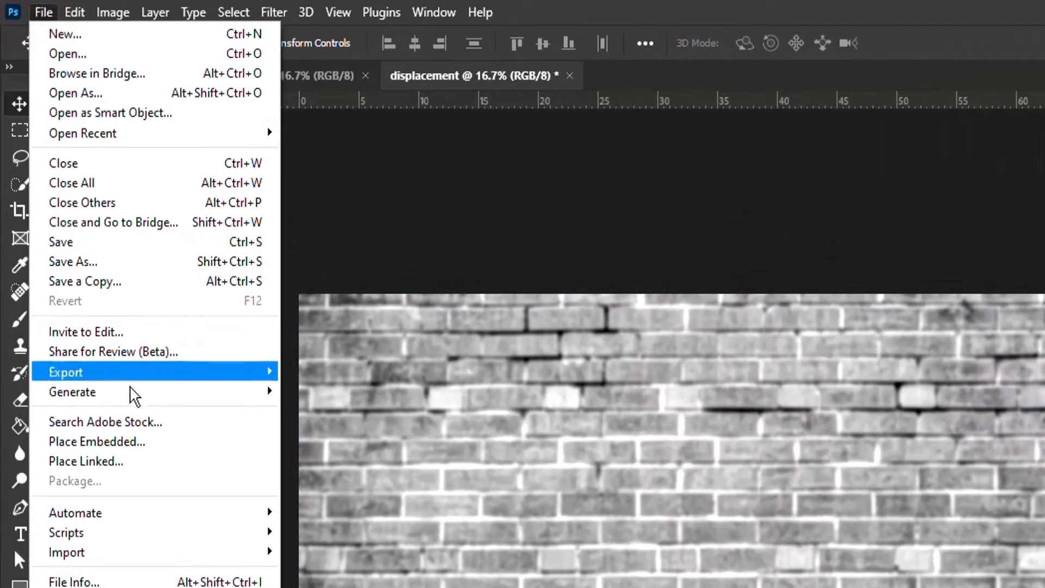
left_click(127, 264)
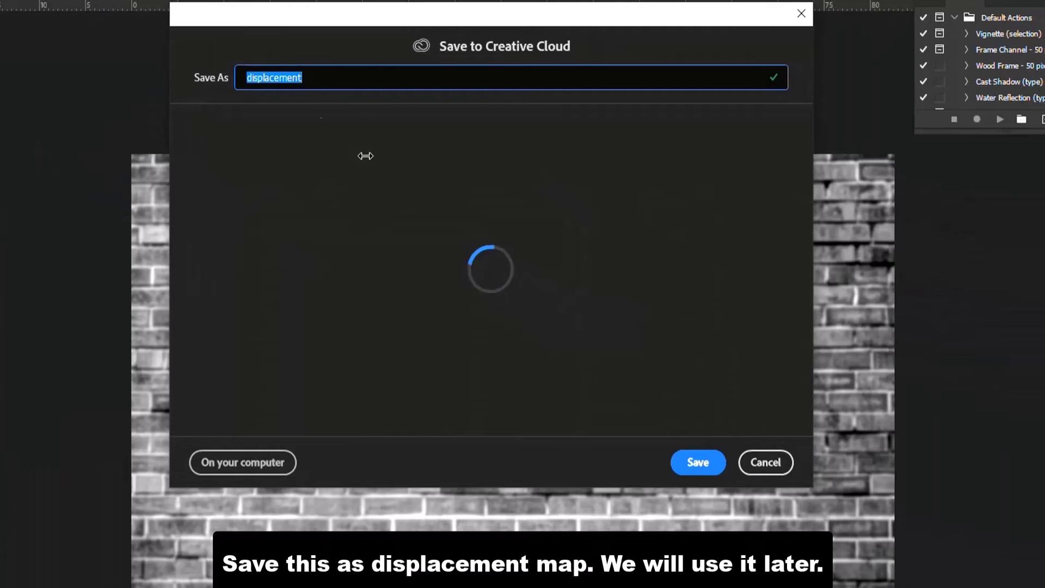
left_click(264, 462)
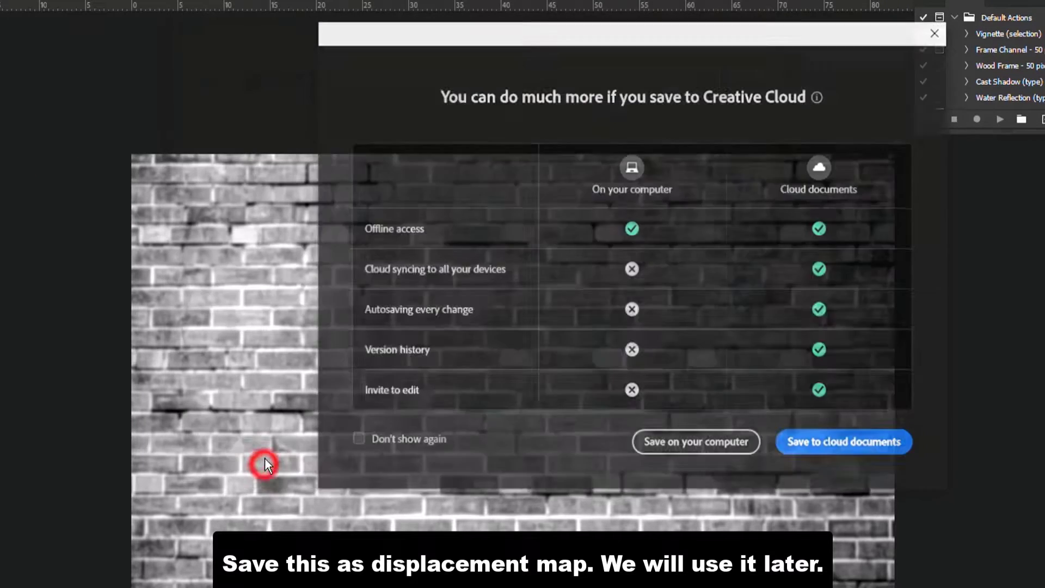
left_click(399, 442)
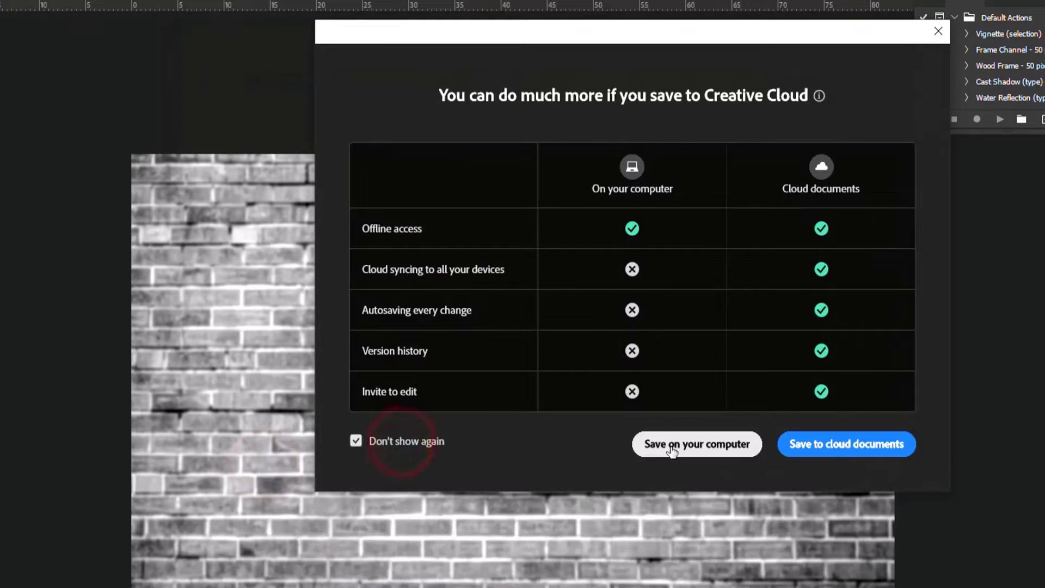
left_click(670, 446)
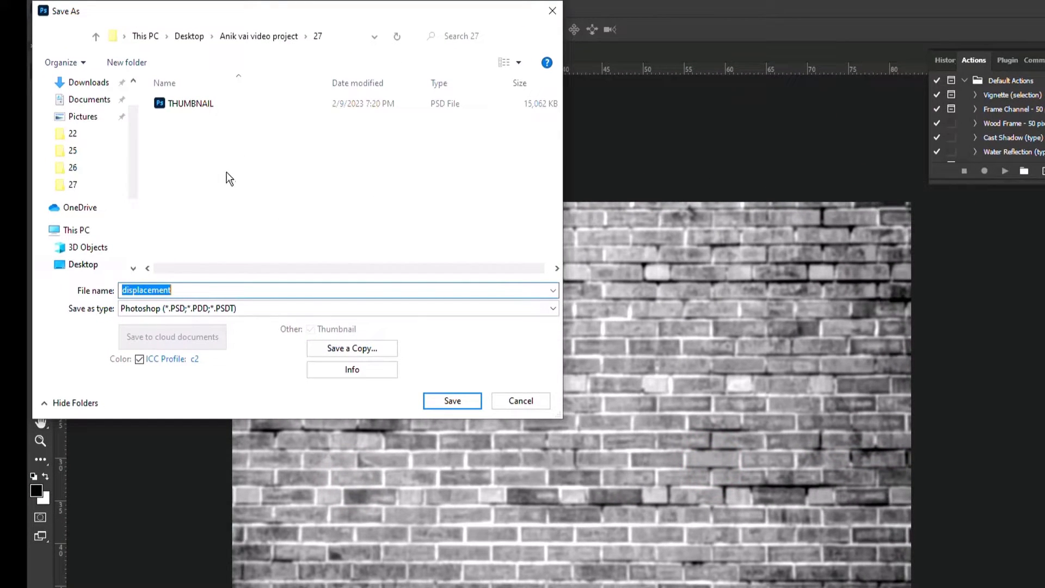
left_click(172, 308)
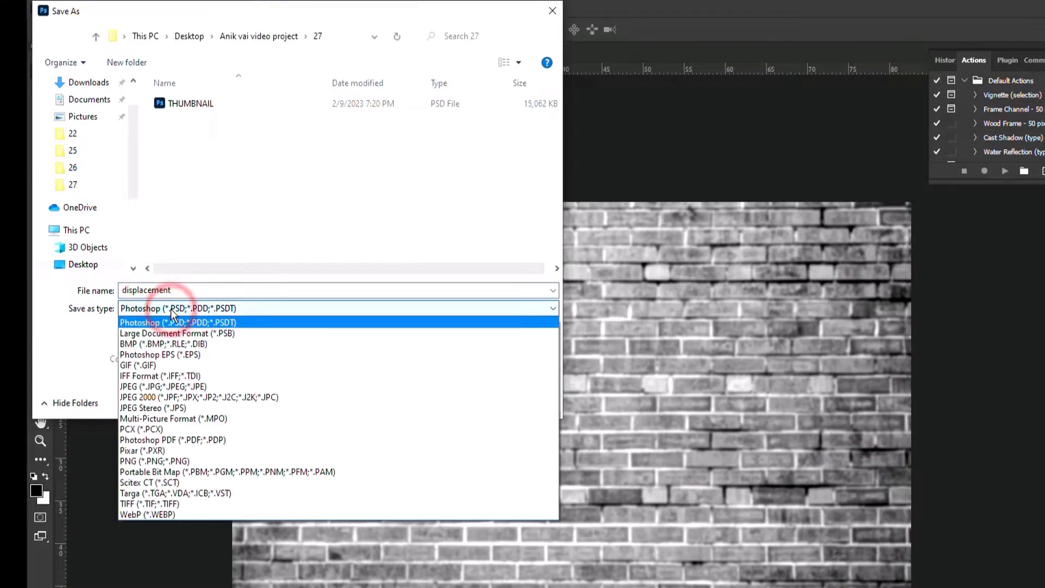
left_click(171, 309)
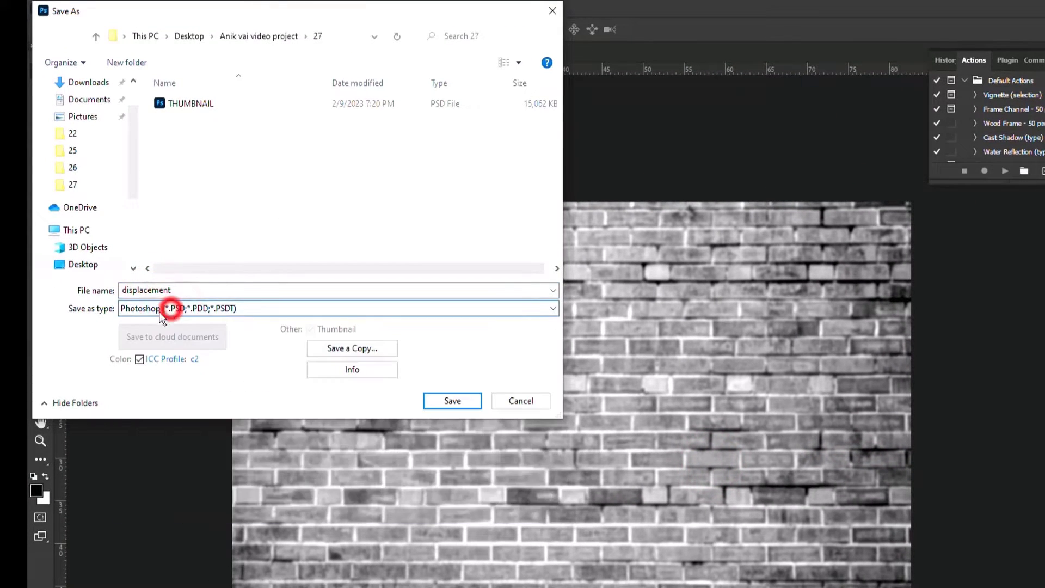
left_click(447, 402)
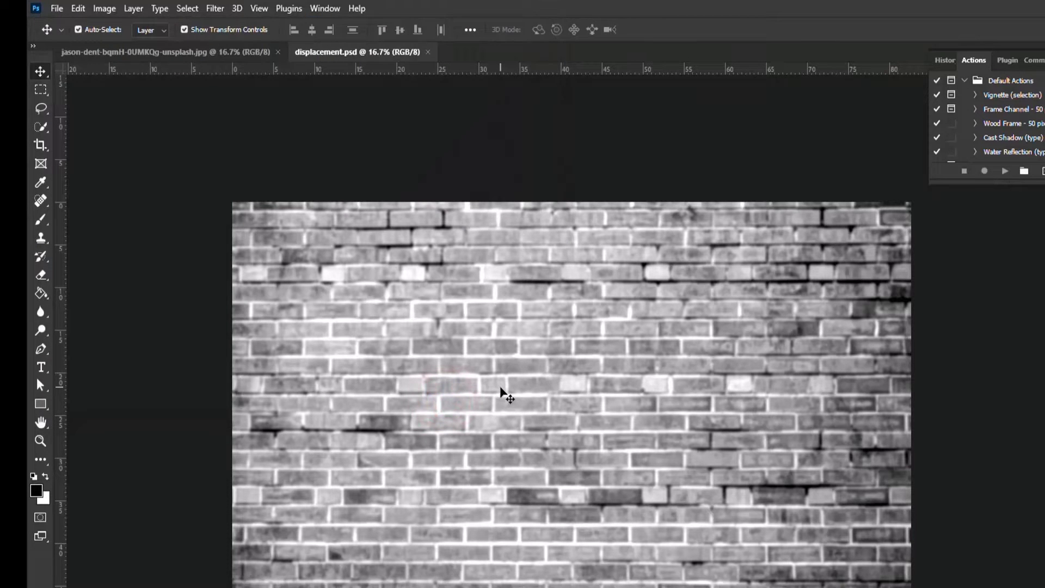
left_click(427, 53)
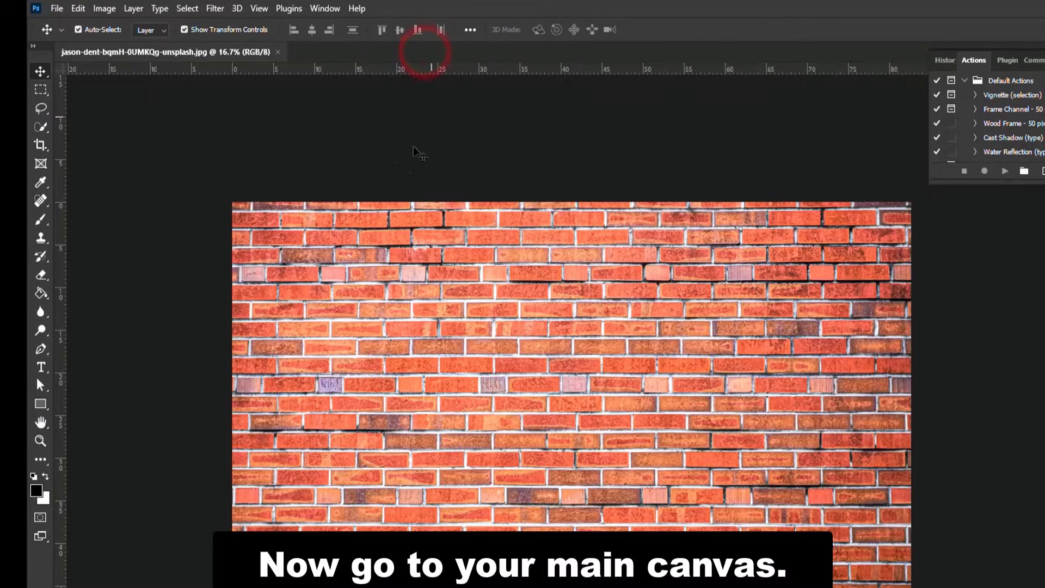
Open the model photo 521a2e11c0.jpg from folder 27.
left_click(230, 136)
left_click(56, 10)
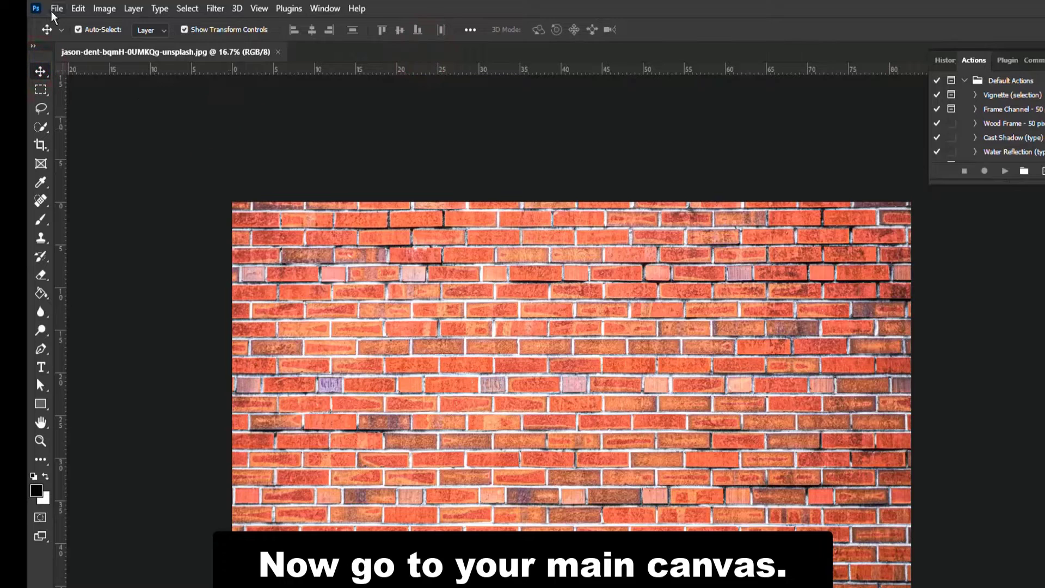
left_click(72, 36)
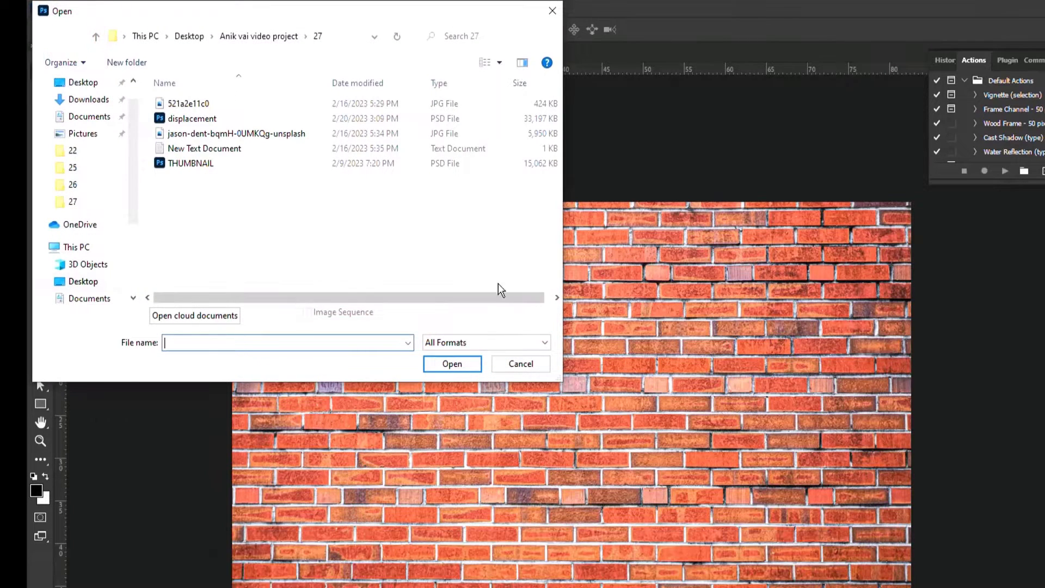
left_click(486, 64)
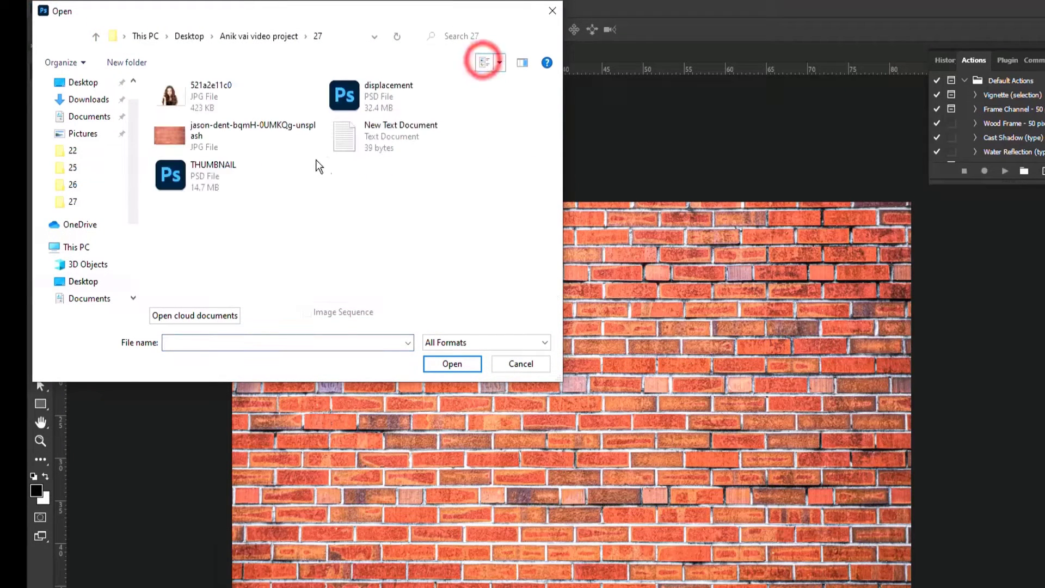
double_click(231, 99)
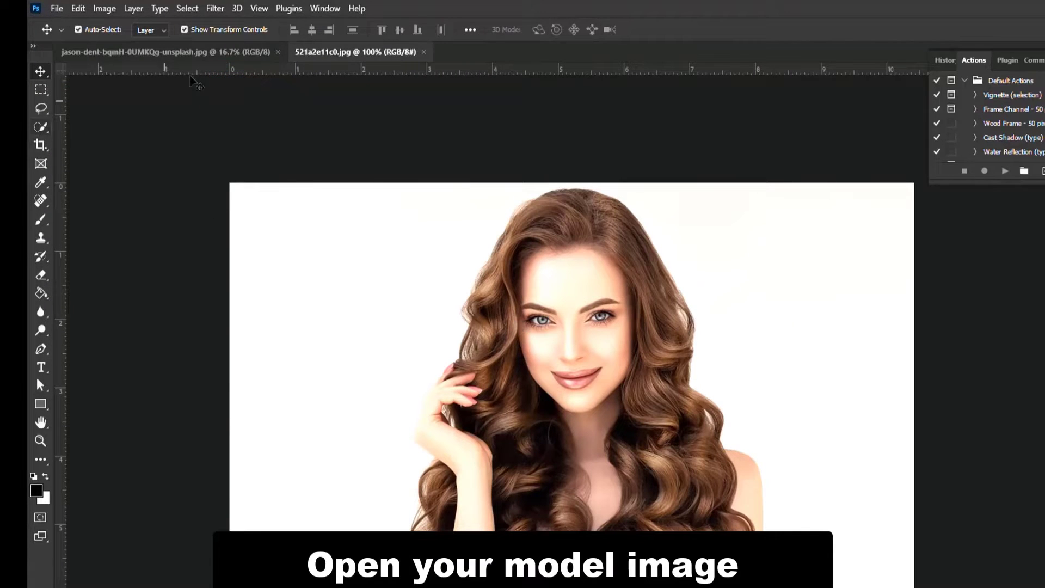
Select the woman with Select Subject and copy the selection from the Background layer onto a new layer.
left_click(41, 126)
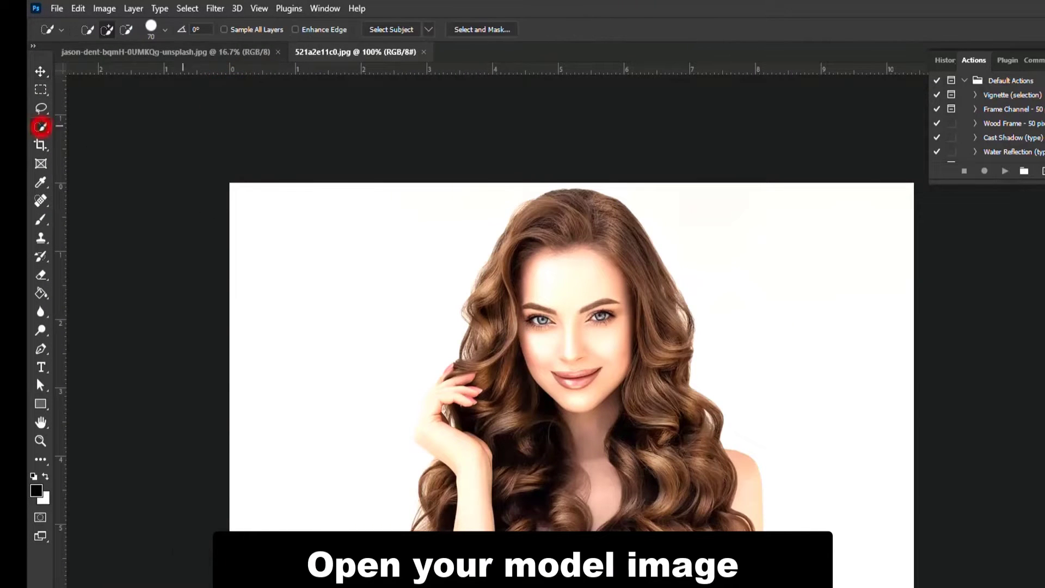
left_click(389, 30)
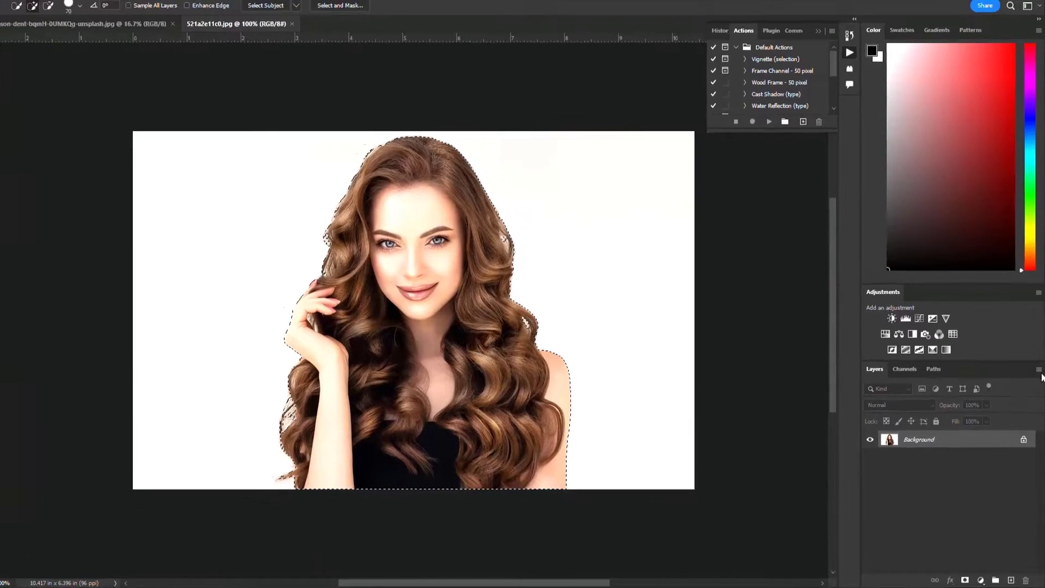
left_click(958, 449)
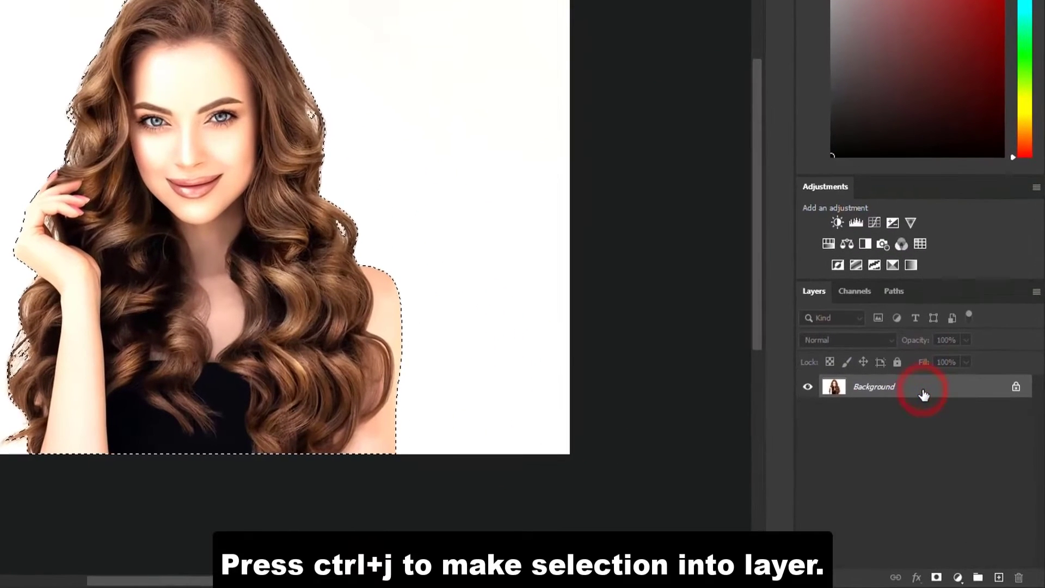
key("ctrl+j")
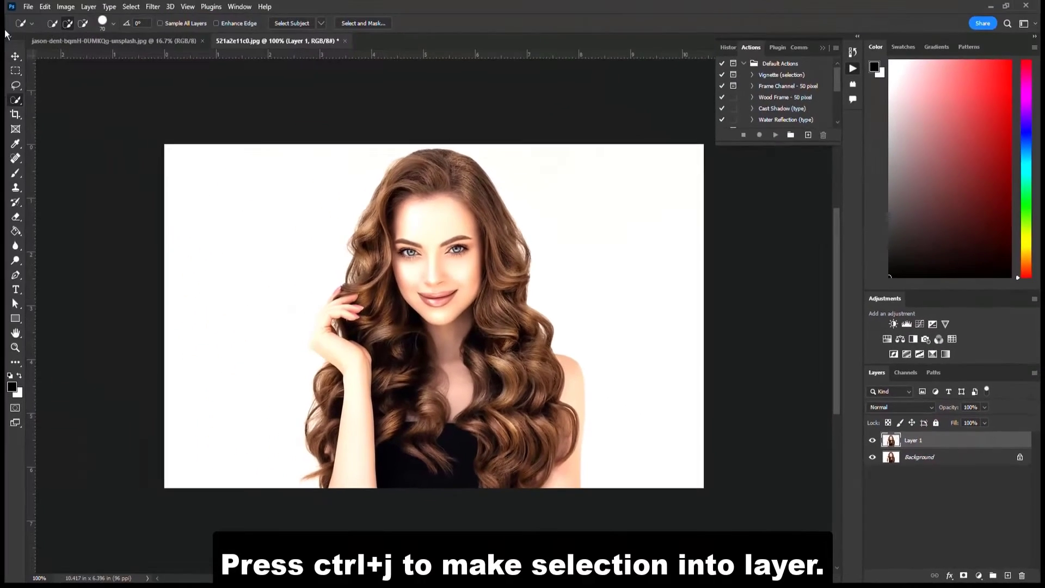
Move the woman's cutout into the brick wall document, enlarge it, and position it near the middle along the canvas's lower edge.
left_click(14, 56)
left_click_drag(425, 237, 476, 336)
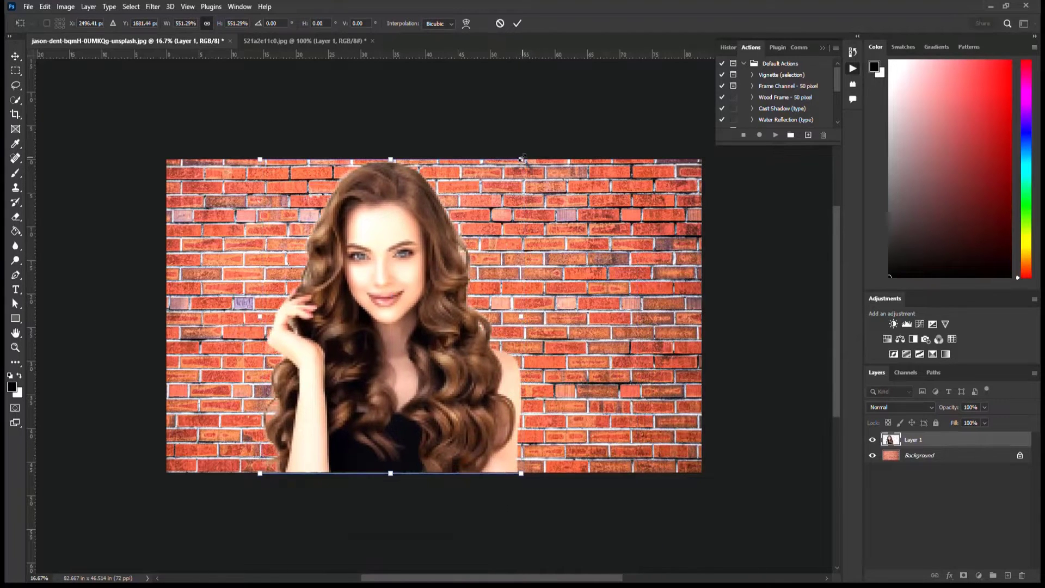
left_click(517, 23)
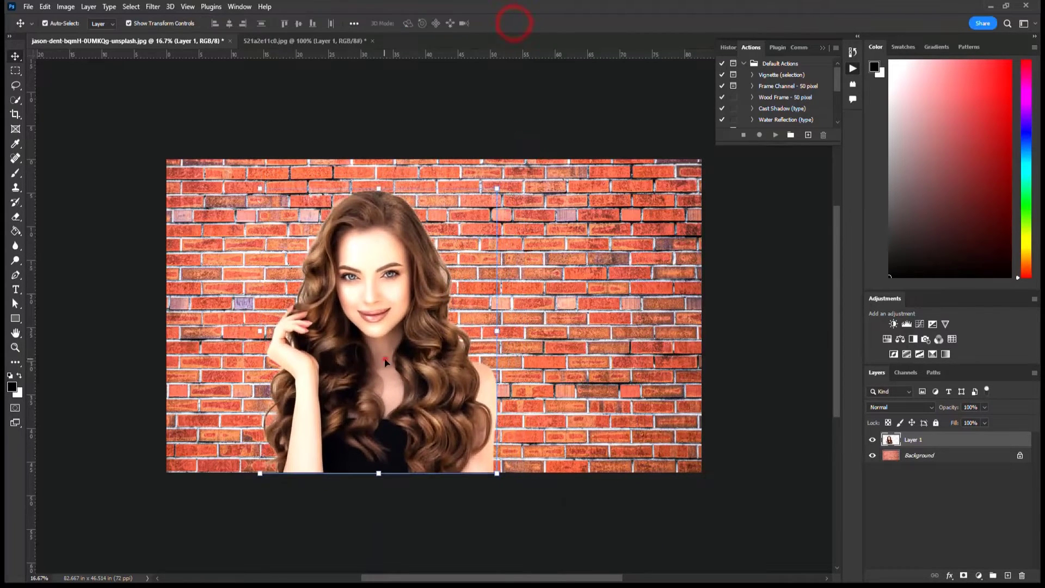
left_click_drag(385, 362, 432, 364)
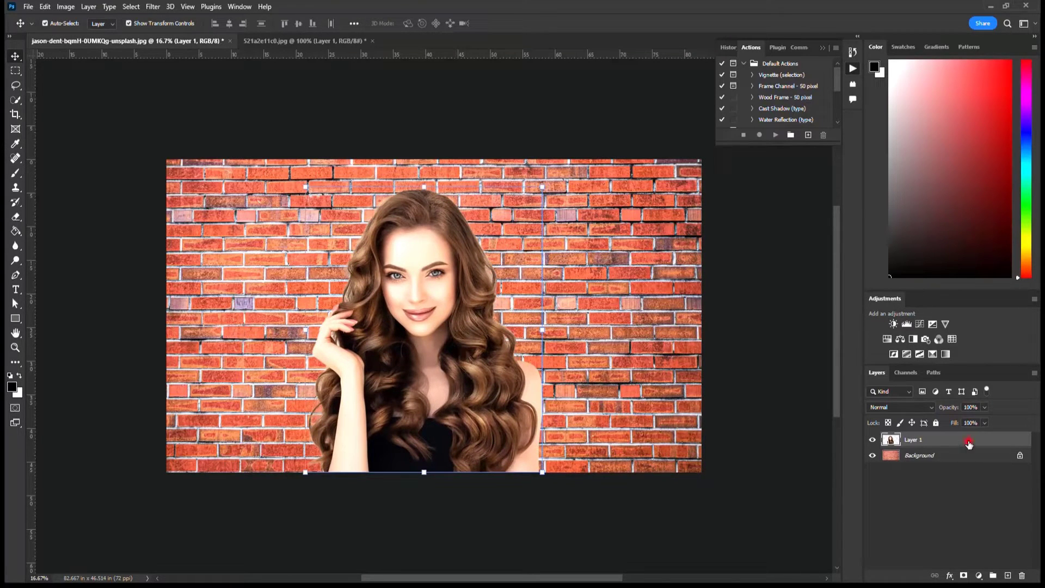
Convert the woman's layer to a smart object and add an 18 px black outside stroke at 100% opacity.
left_click(1033, 373)
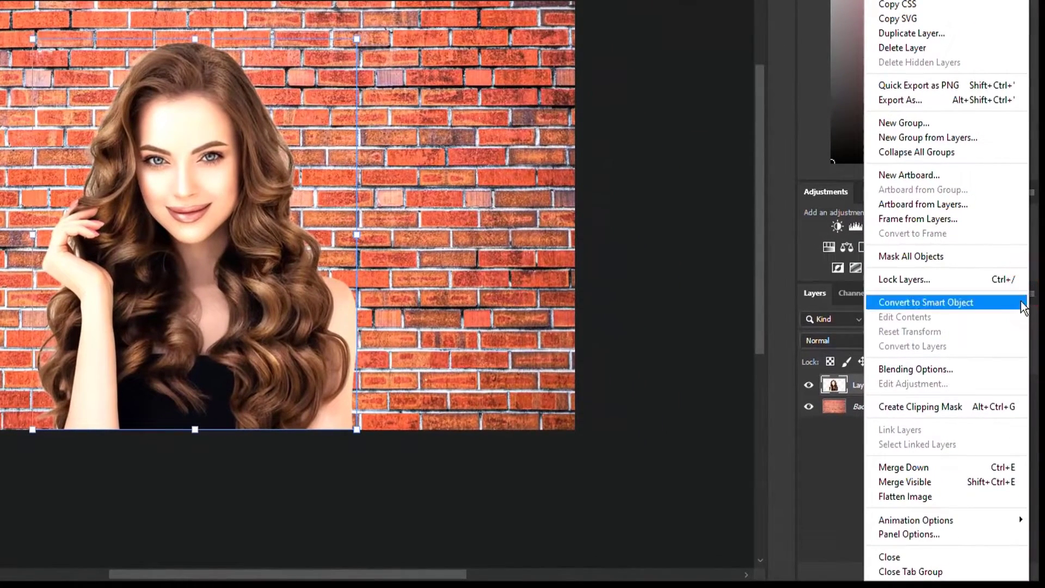
left_click(927, 303)
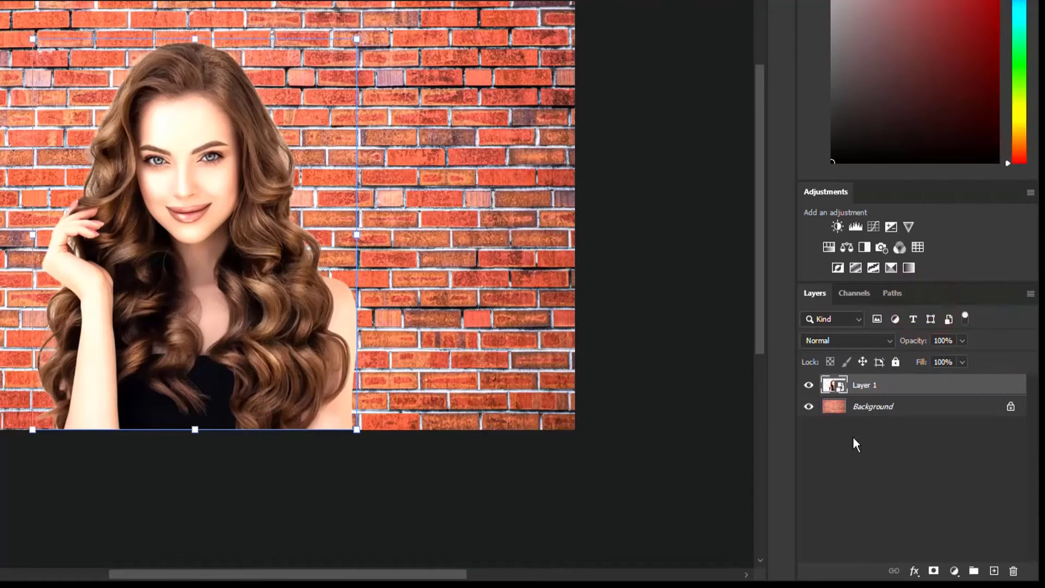
double_click(944, 388)
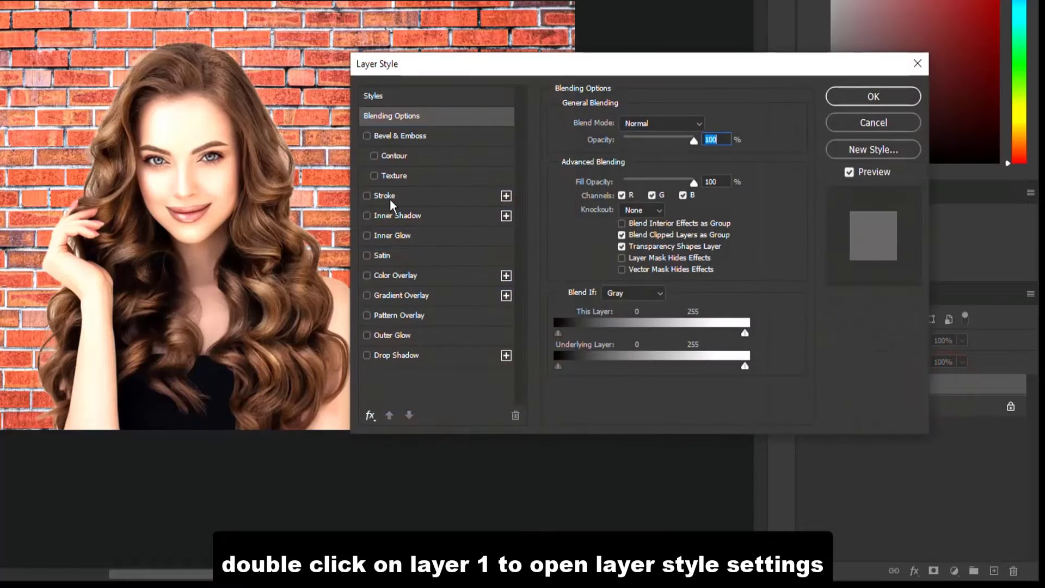
left_click(390, 198)
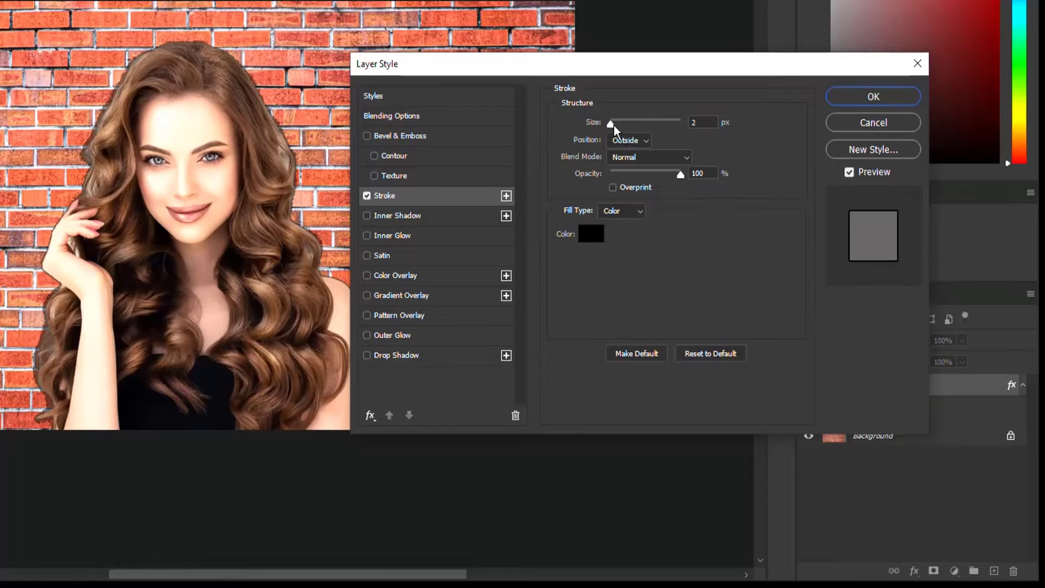
left_click_drag(613, 124, 620, 125)
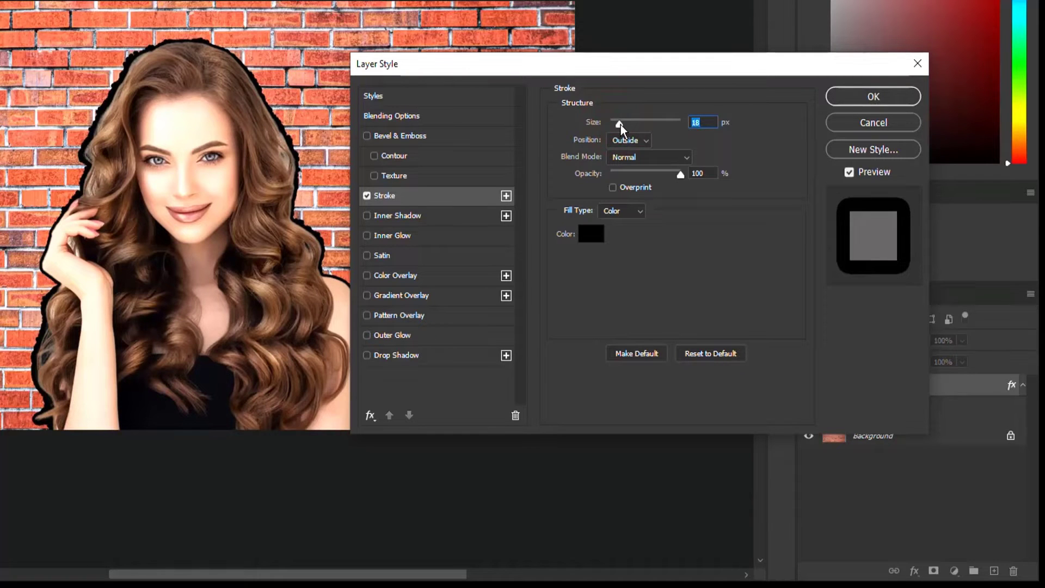
left_click(871, 97)
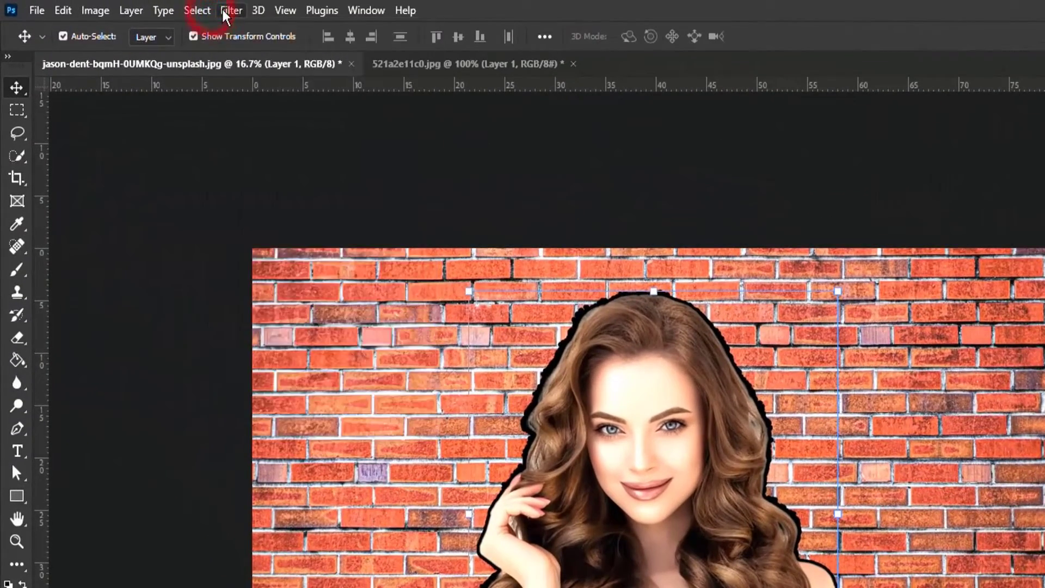
Apply the artistic Fresco filter to the woman's layer with Brush Size 3, Brush Detail 10 and Texture 1.
left_click(138, 2)
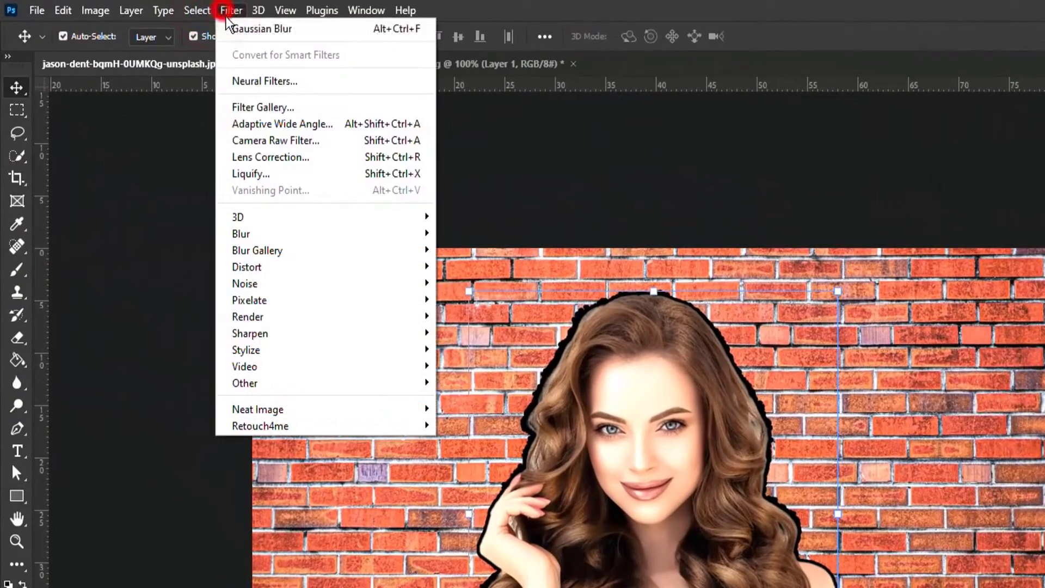
left_click(283, 109)
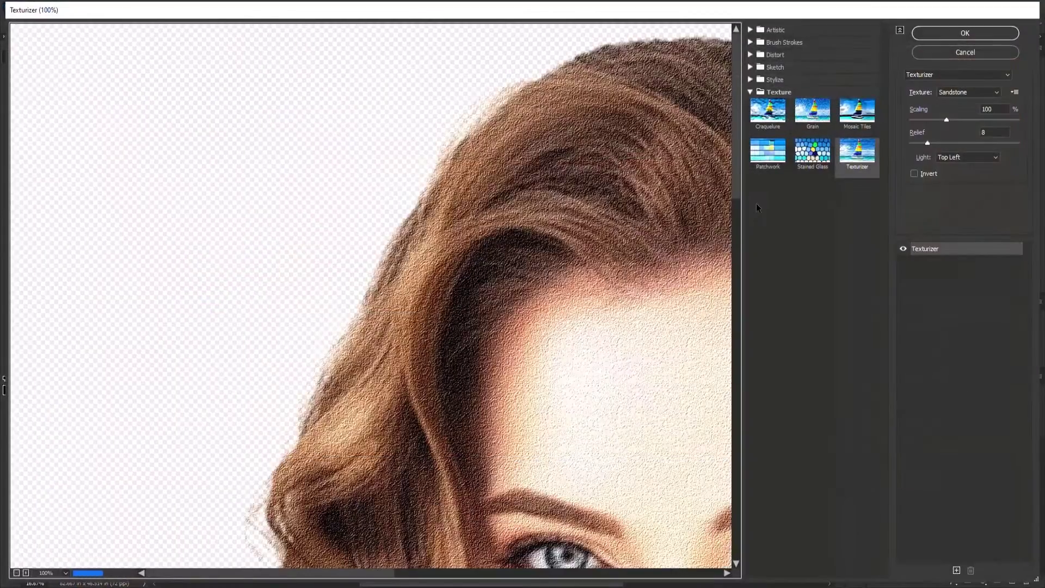
left_click(751, 30)
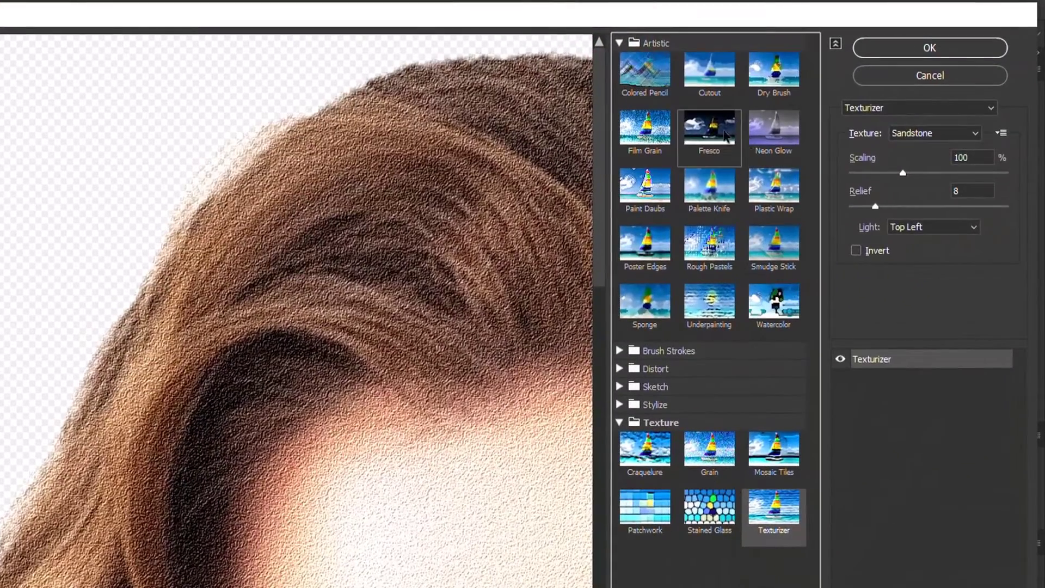
left_click(813, 92)
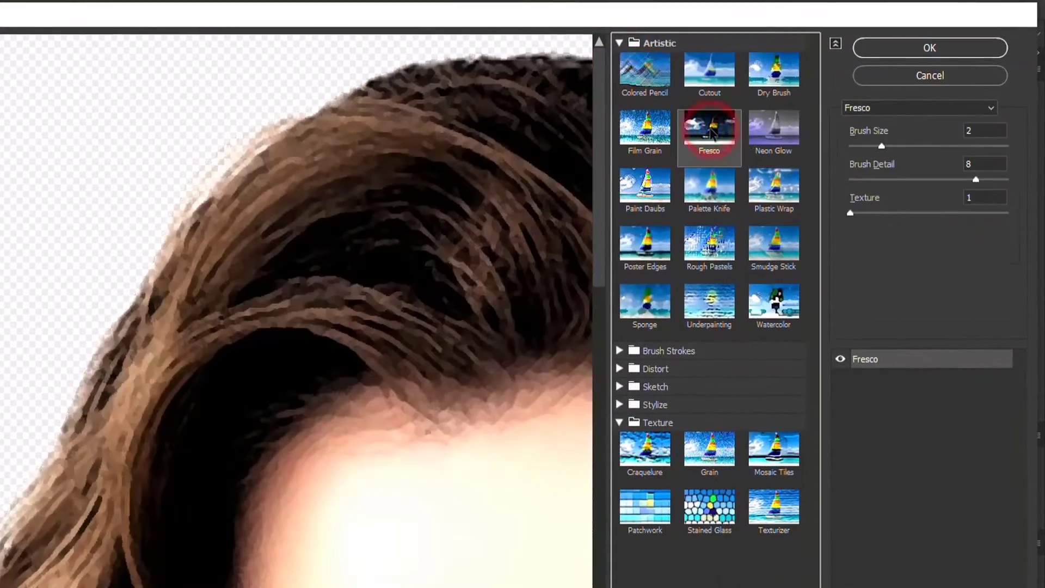
left_click(341, 293, "ctrl")
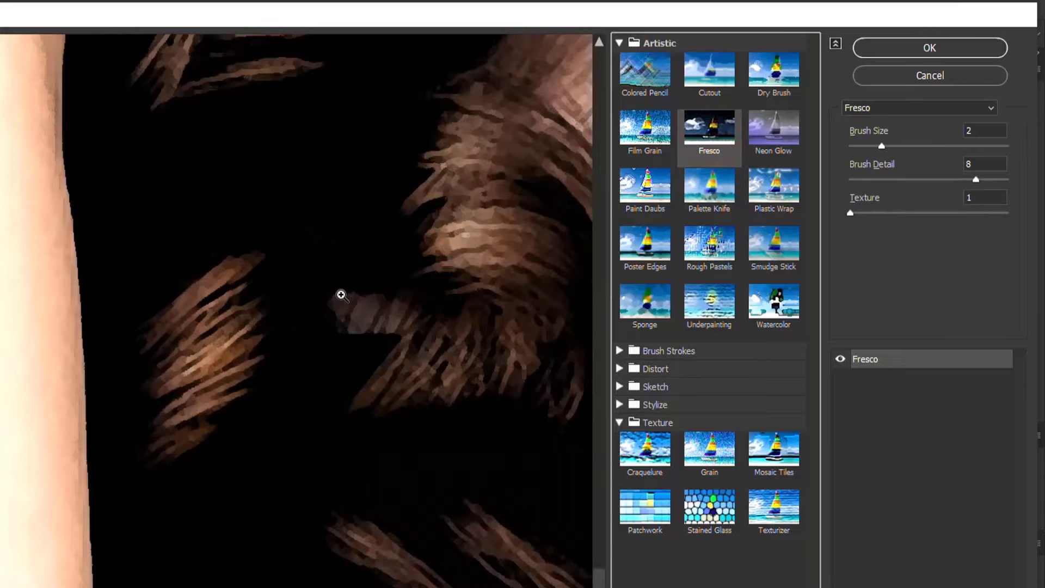
left_click(341, 294, "alt")
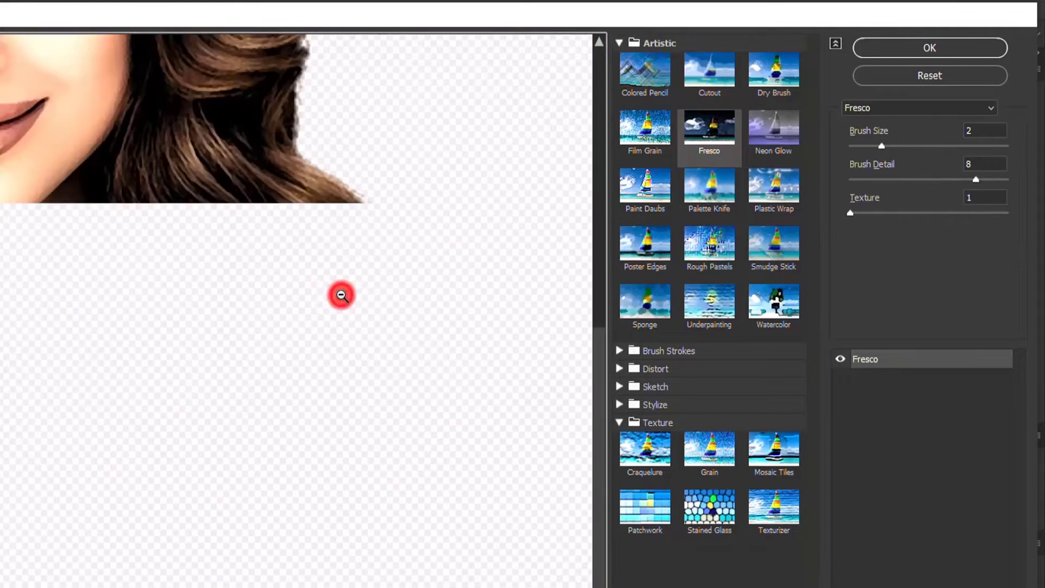
left_click(341, 294, "alt")
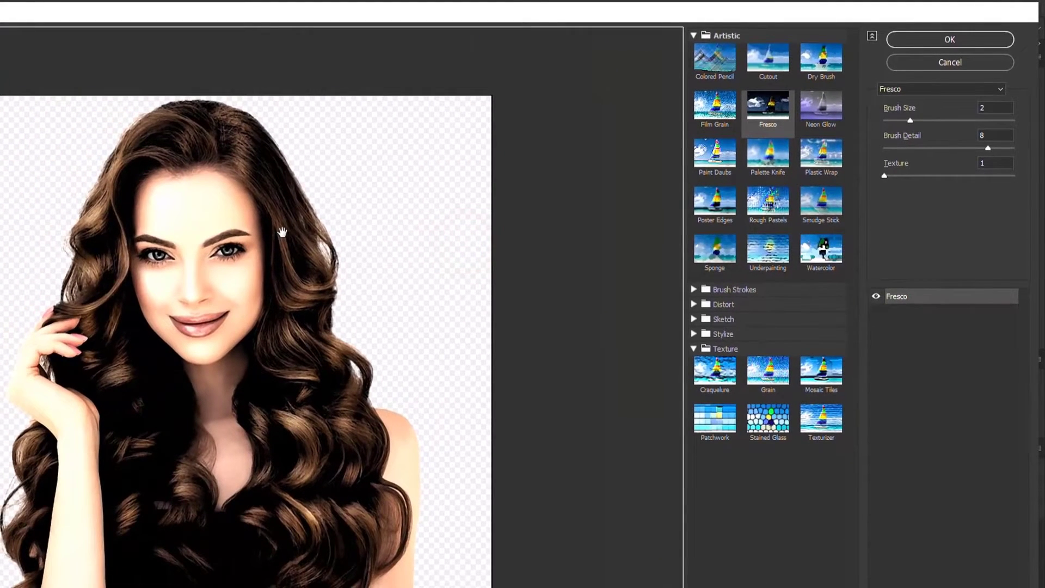
double_click(998, 135)
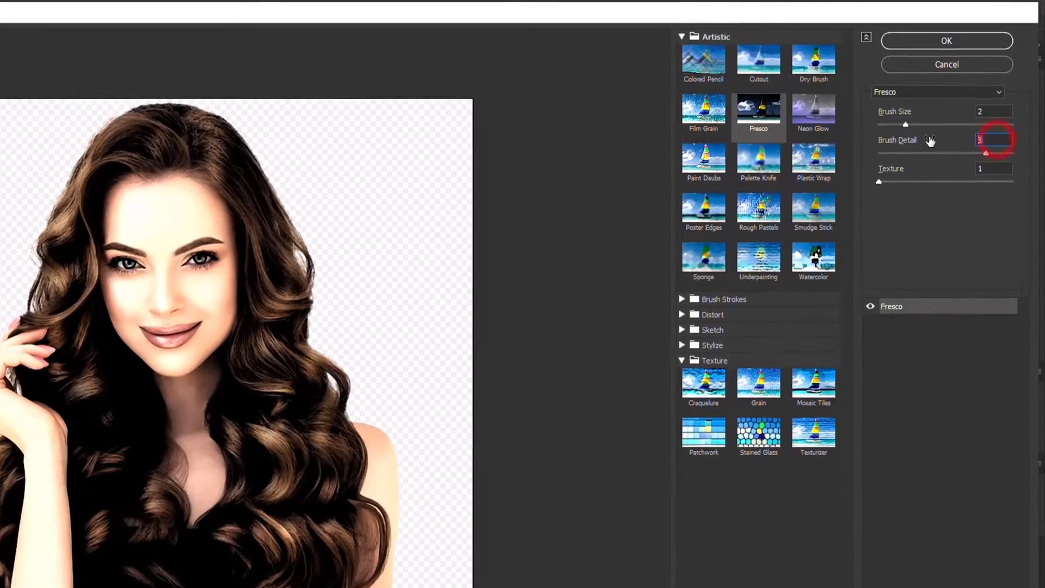
type("10")
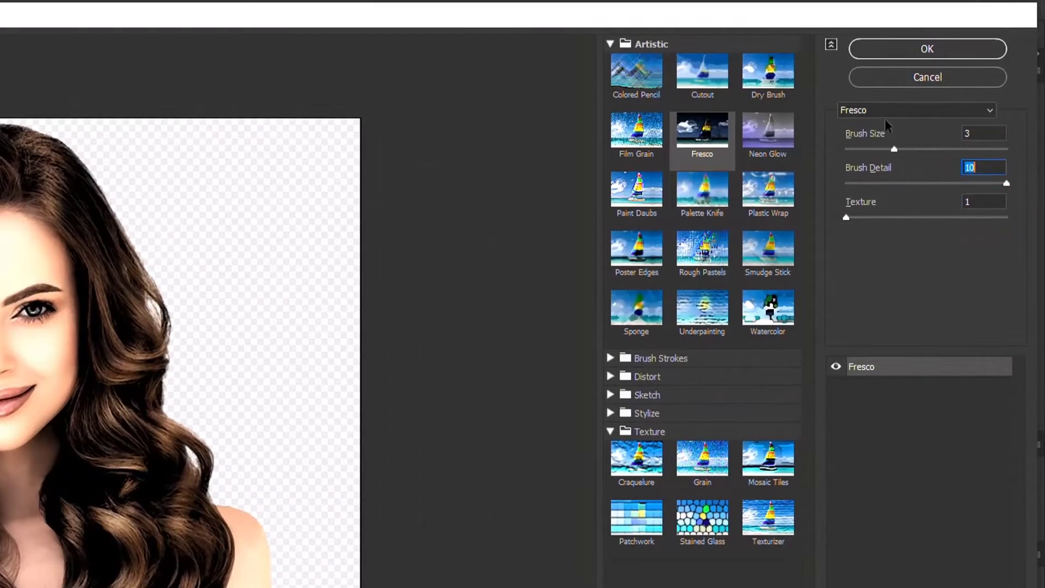
left_click(913, 51)
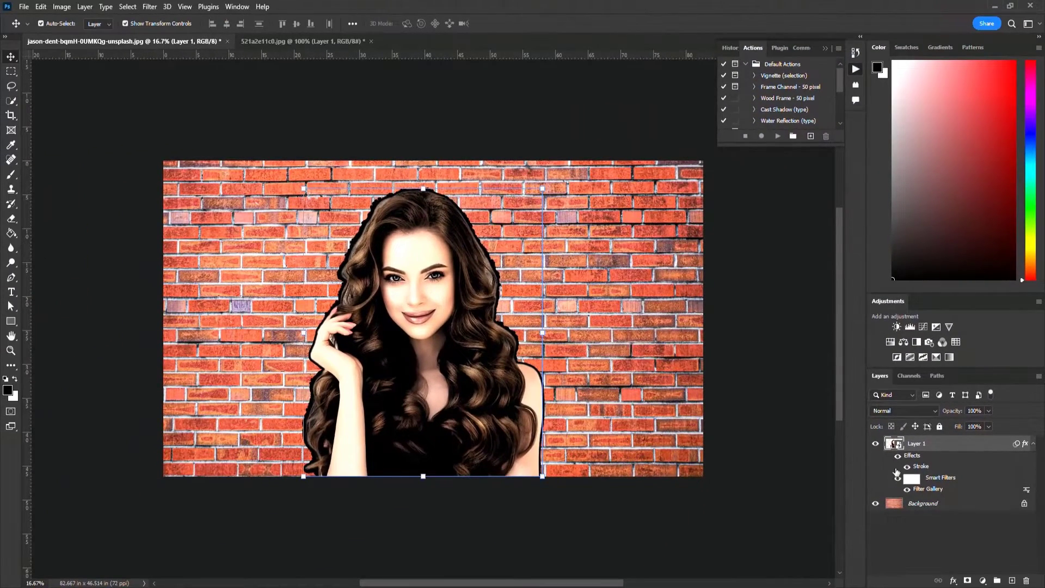
Toggle the smart filters' visibility on the woman's layer to compare her with and without the Fresco effect.
left_click(898, 479)
left_click(898, 479)
left_click(898, 478)
left_click(897, 478)
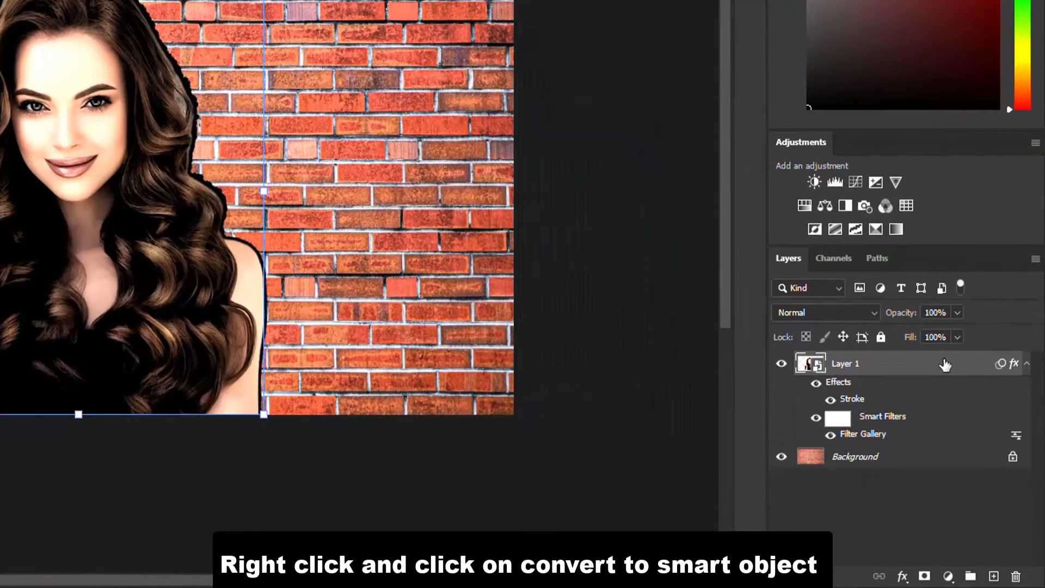
Convert the filtered and stroked Layer 1 into a new smart object and set its blend mode to Hard Light.
right_click(944, 365)
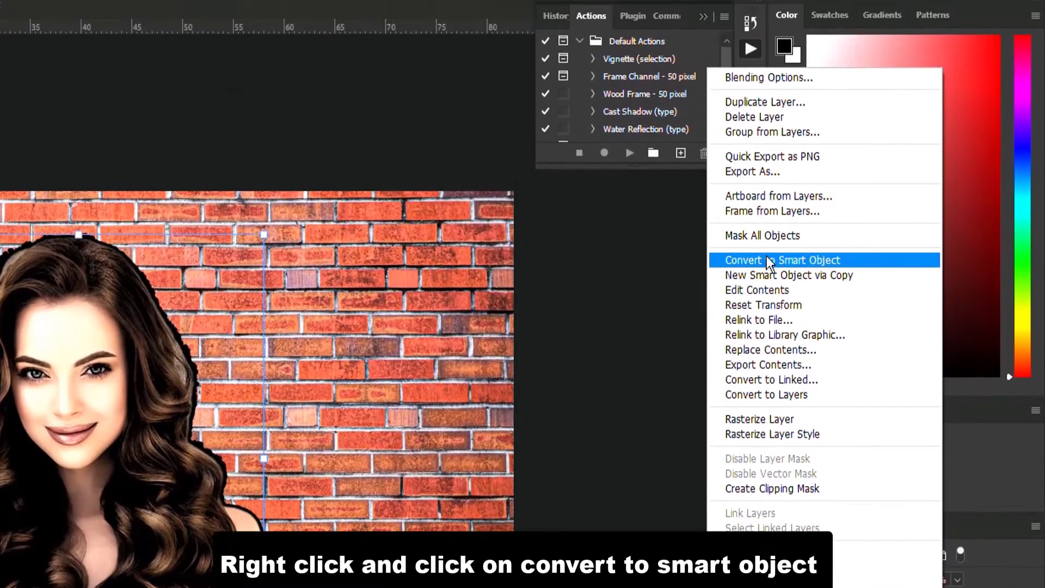
left_click(766, 258)
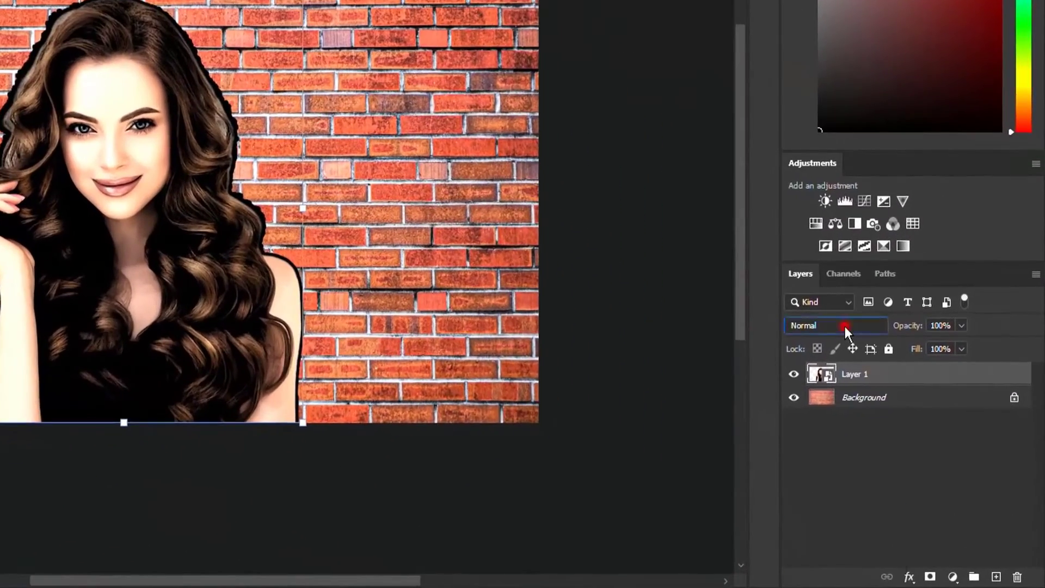
left_click(911, 411)
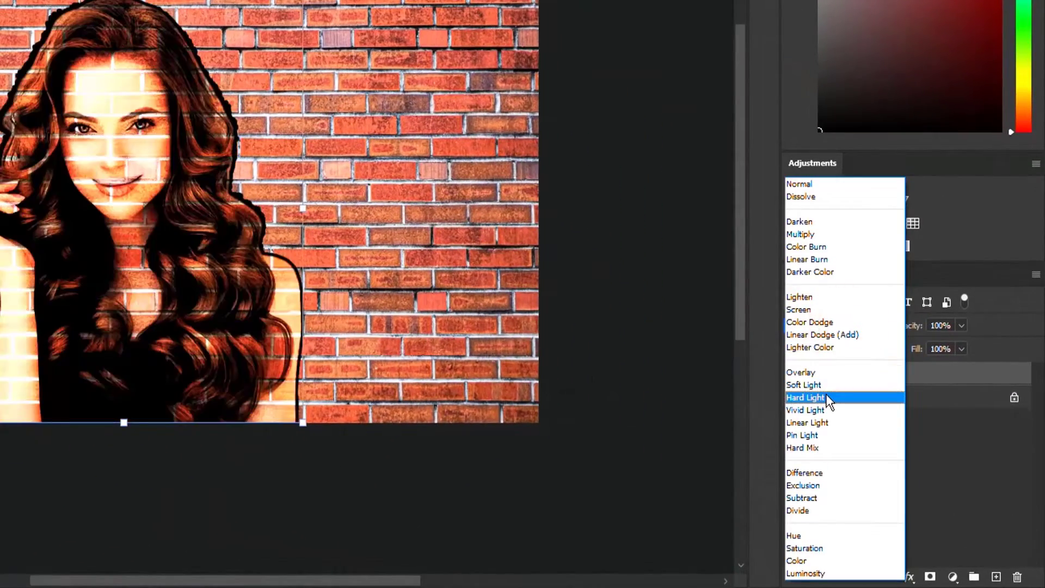
left_click(827, 397)
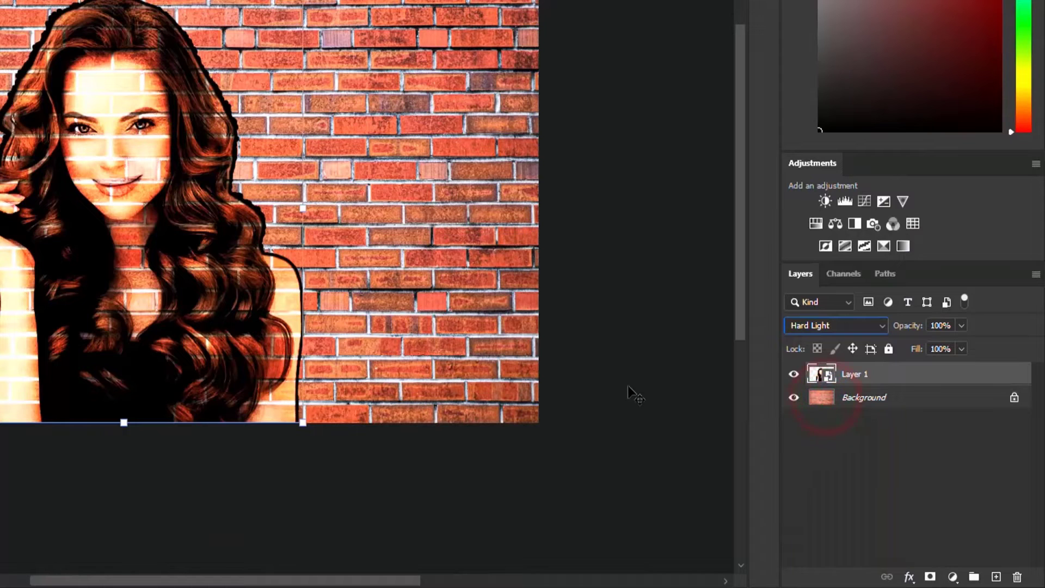
Lower the opacity of the woman's layer to 75%.
left_click(962, 325)
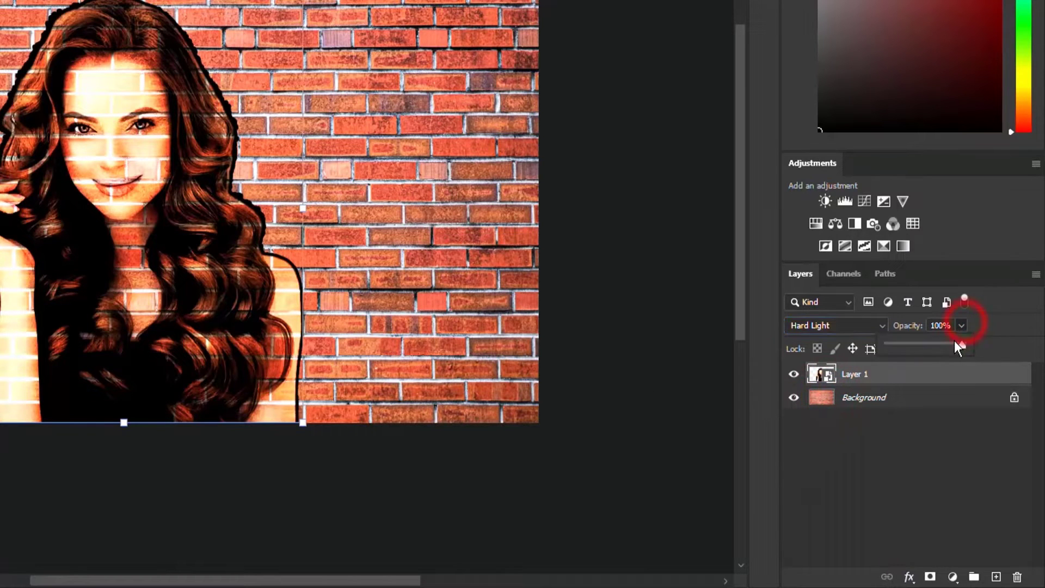
left_click_drag(955, 341, 955, 345)
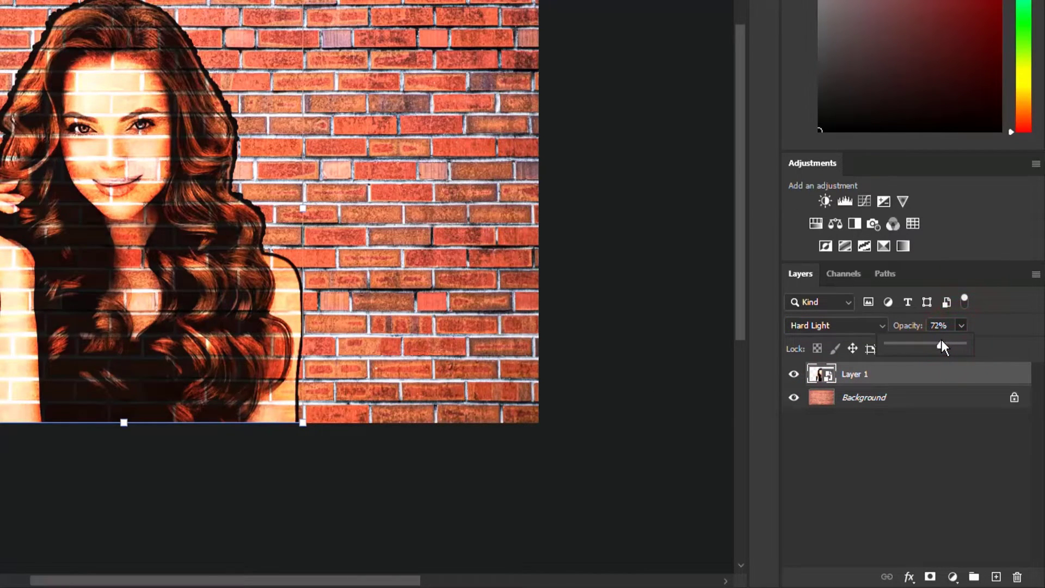
left_click(938, 325)
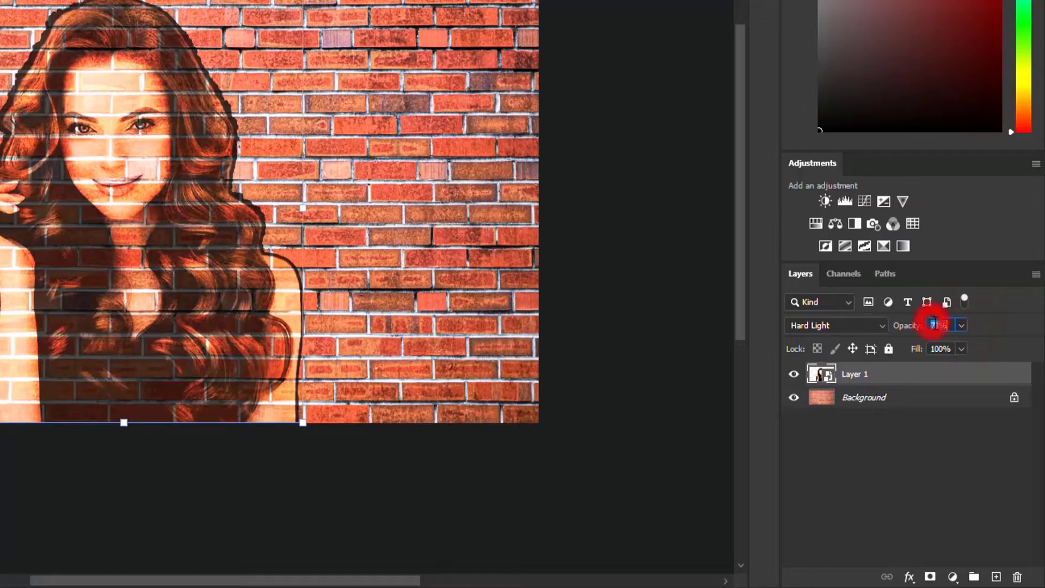
type("73")
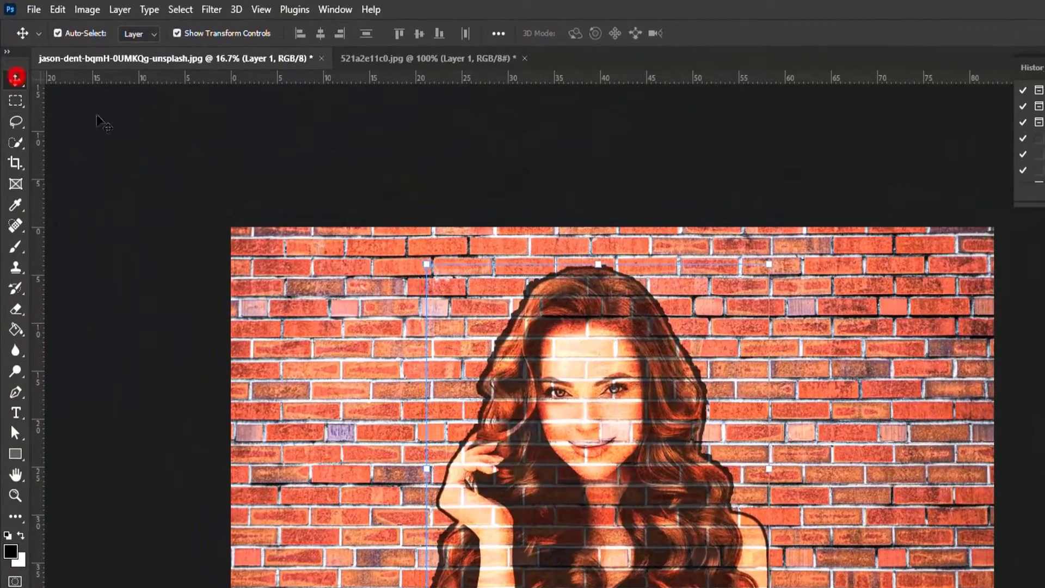
Scale the woman down to about 93% with Free Transform, keeping her along the wall's lower edge.
left_click(306, 163)
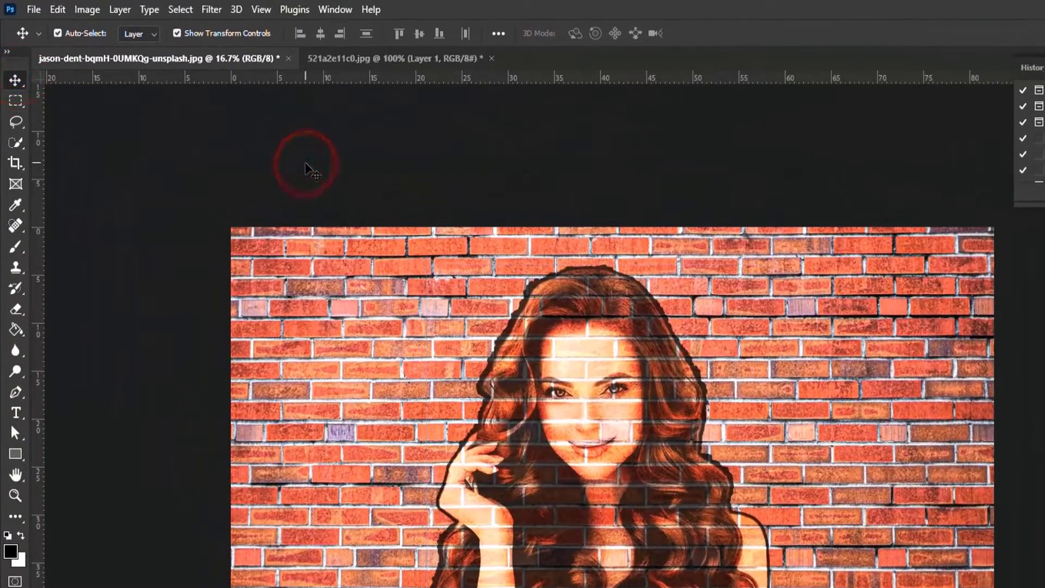
left_click(551, 351)
key("ctrl+t")
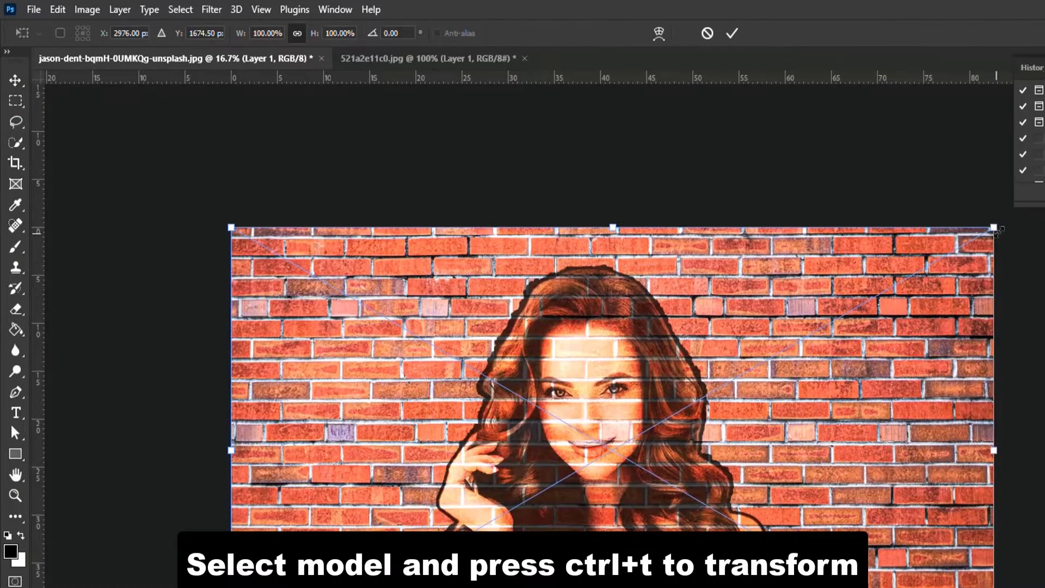
left_click_drag(994, 227, 962, 262)
left_click_drag(541, 417, 575, 419)
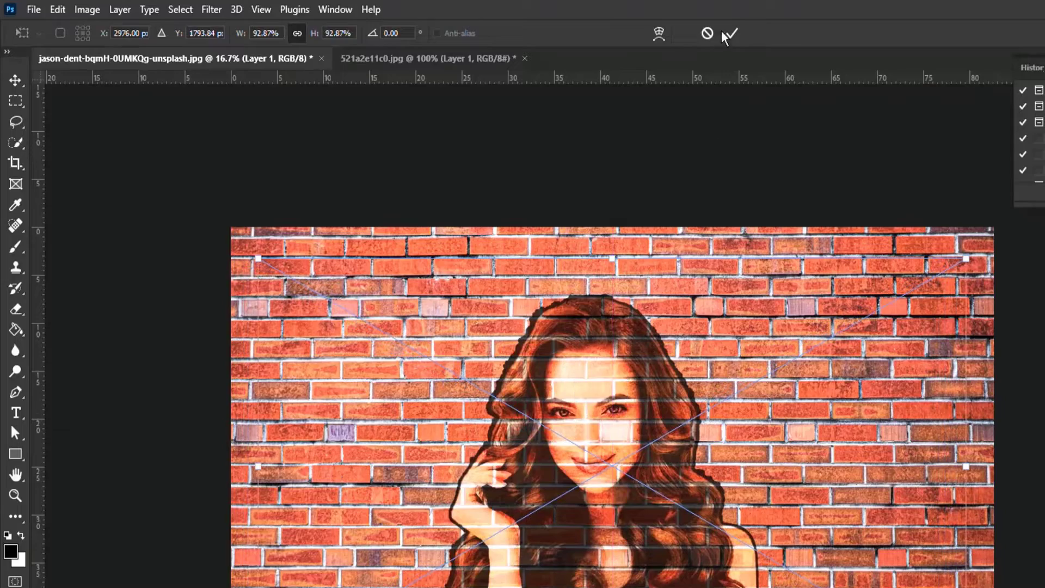
left_click(732, 35)
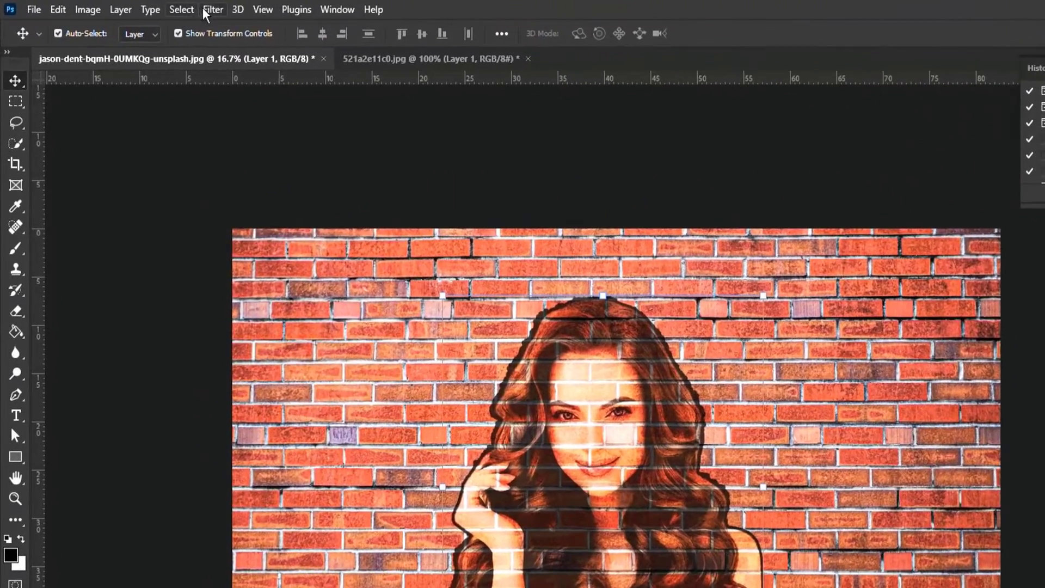
Apply a Displace filter to the woman's layer with scales of 10, Stretch To Fit and Repeat Edge Pixels, using displacement.psd from folder 27 as the map.
left_click(207, 11)
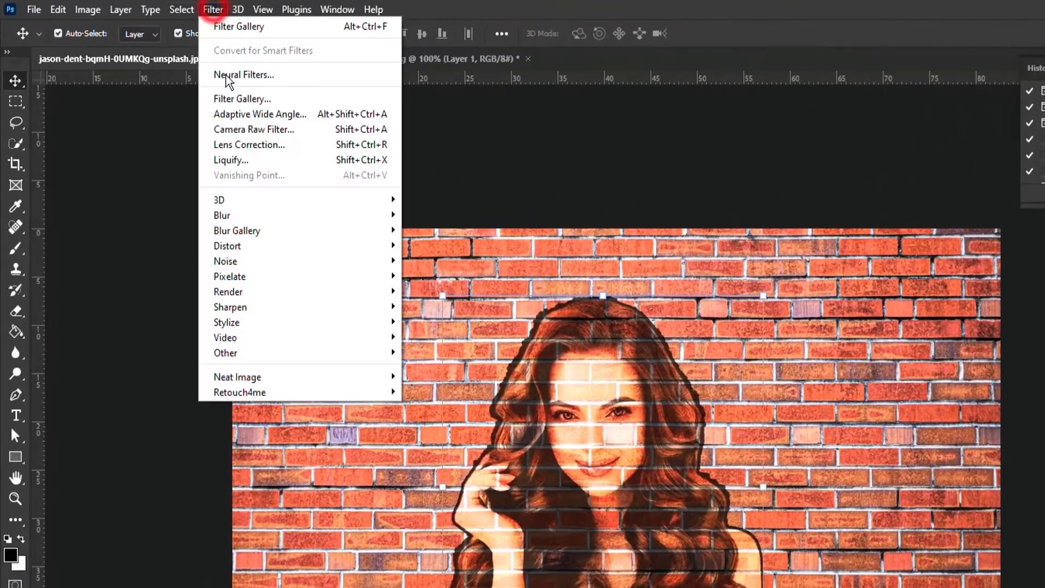
left_click(263, 245)
left_click(428, 245)
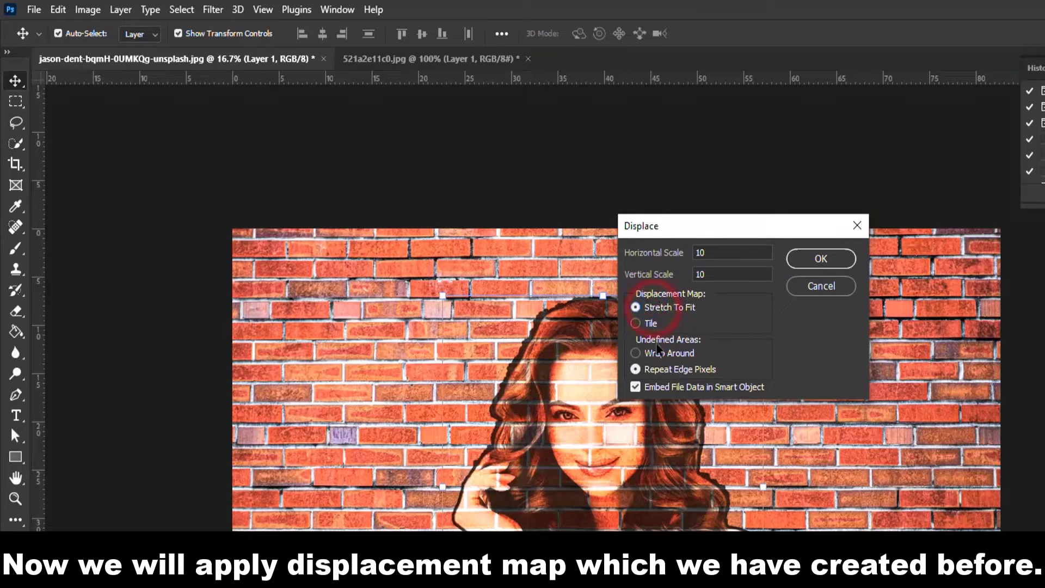
left_click(658, 371)
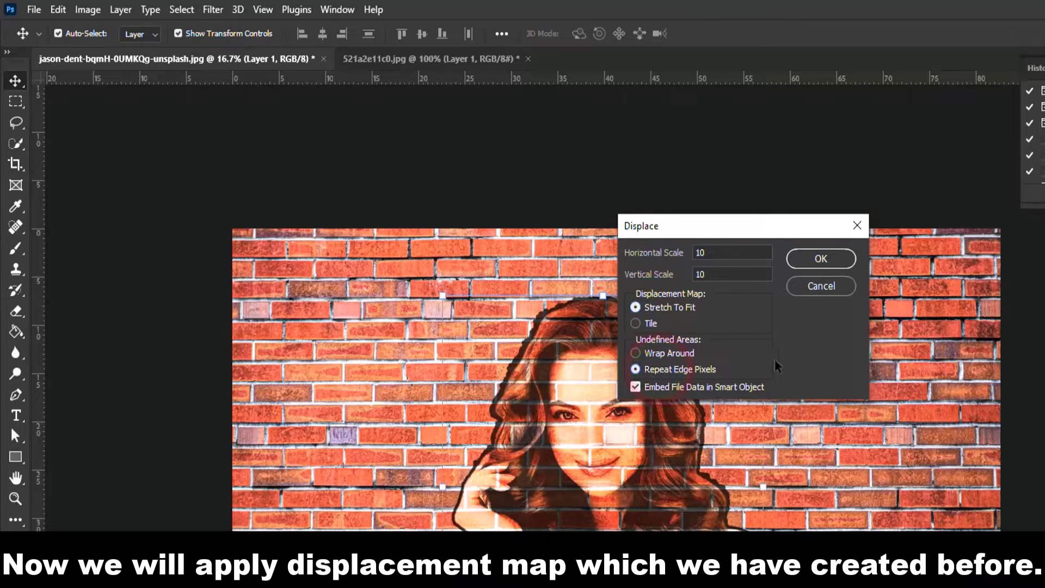
double_click(717, 253)
double_click(718, 275)
left_click(819, 259)
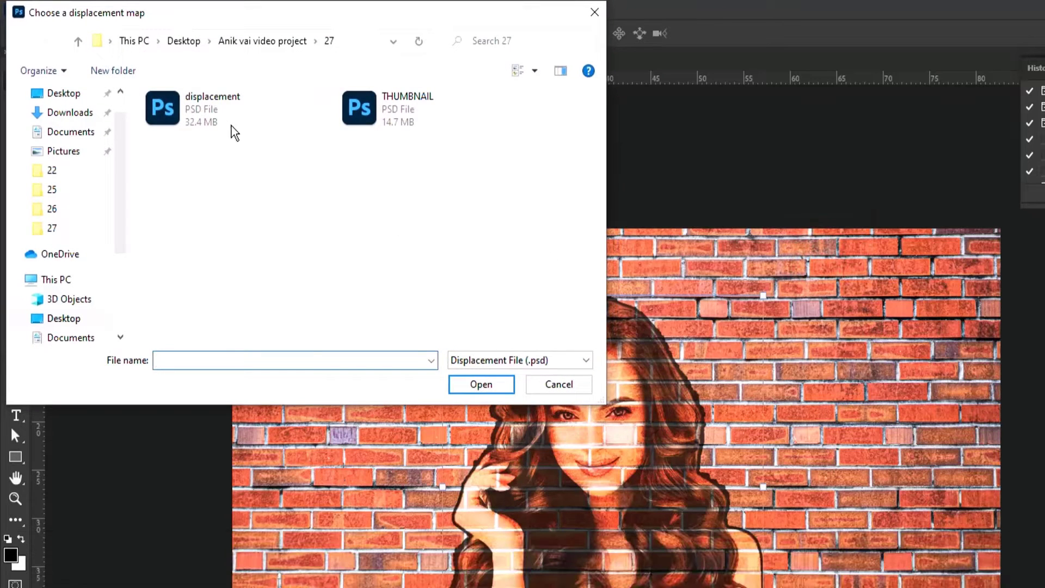
left_click(219, 116)
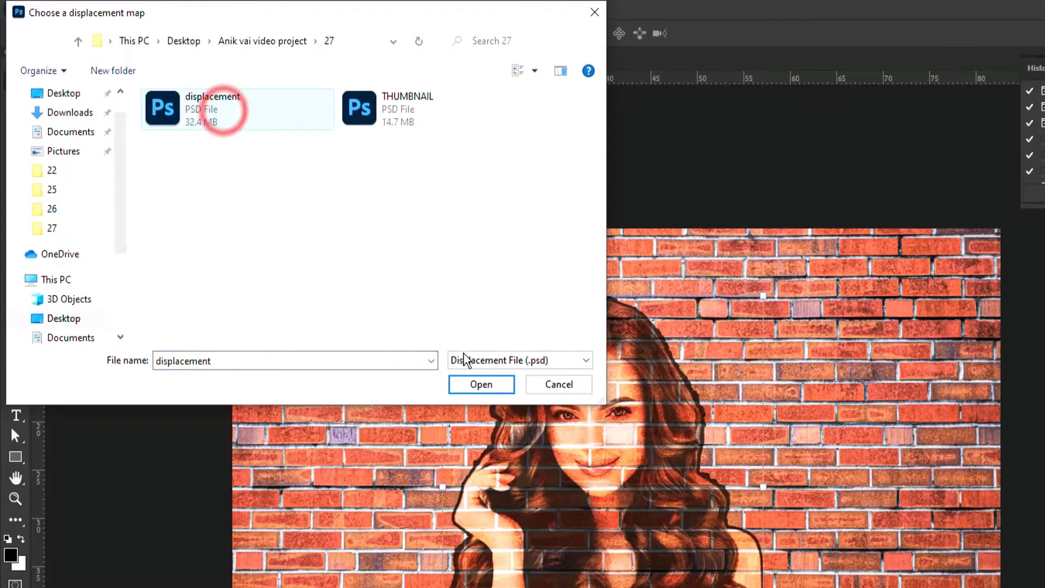
left_click(473, 384)
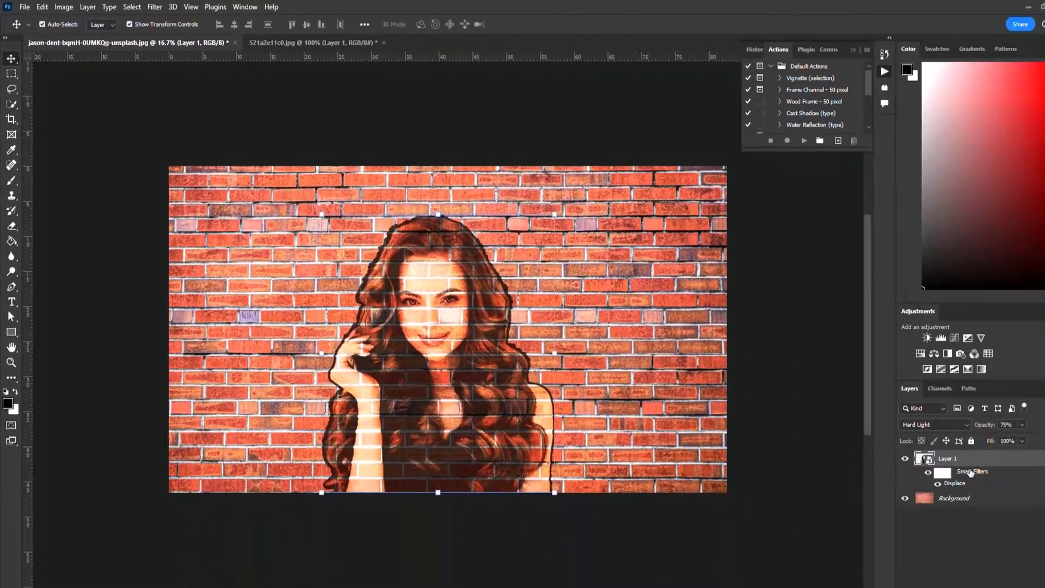
Duplicate the displaced Layer 1 and set the copy's blend mode to Soft Light.
left_click(971, 467)
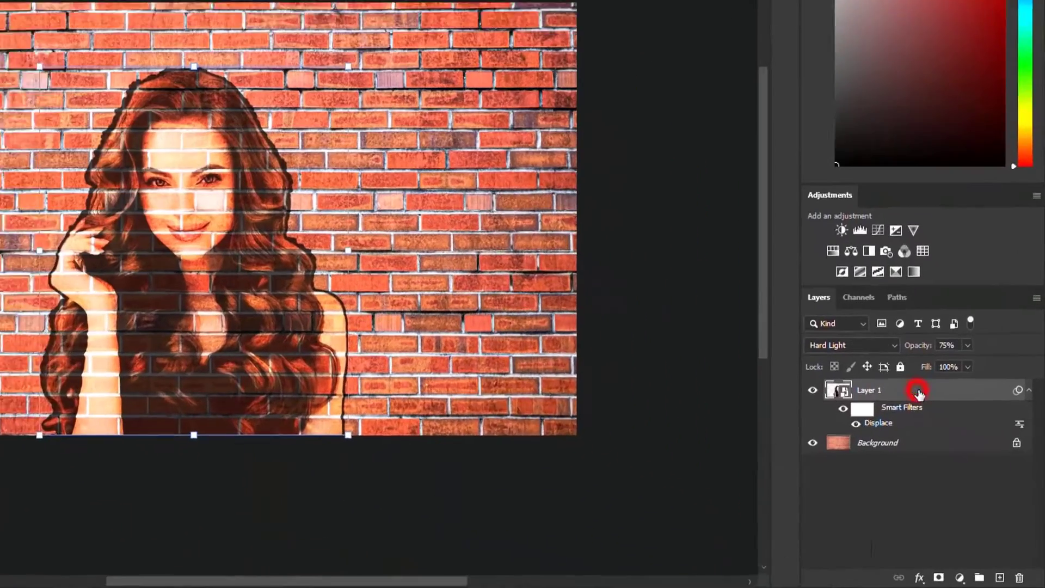
key("ctrl+j")
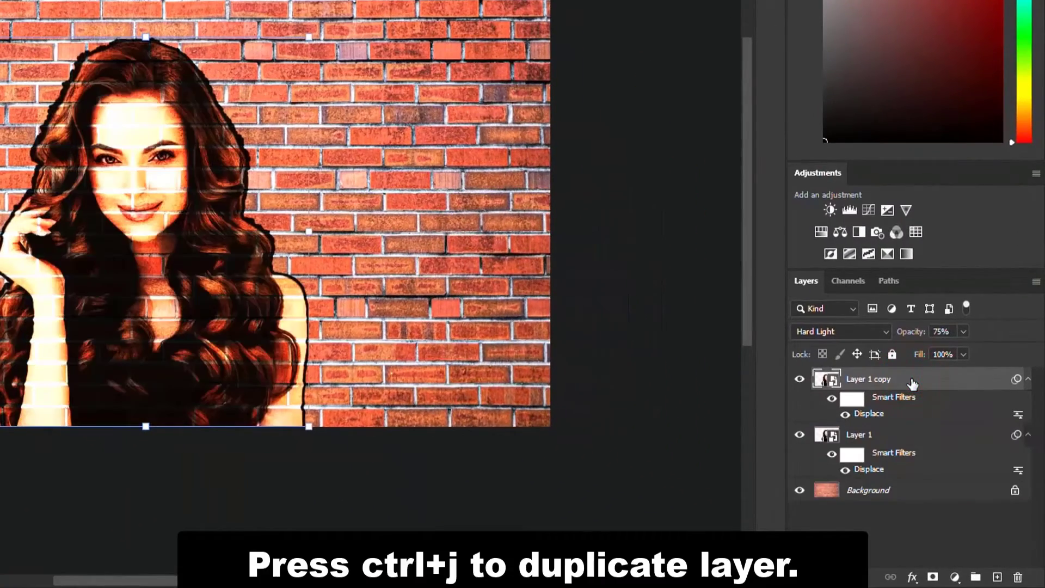
left_click(876, 333)
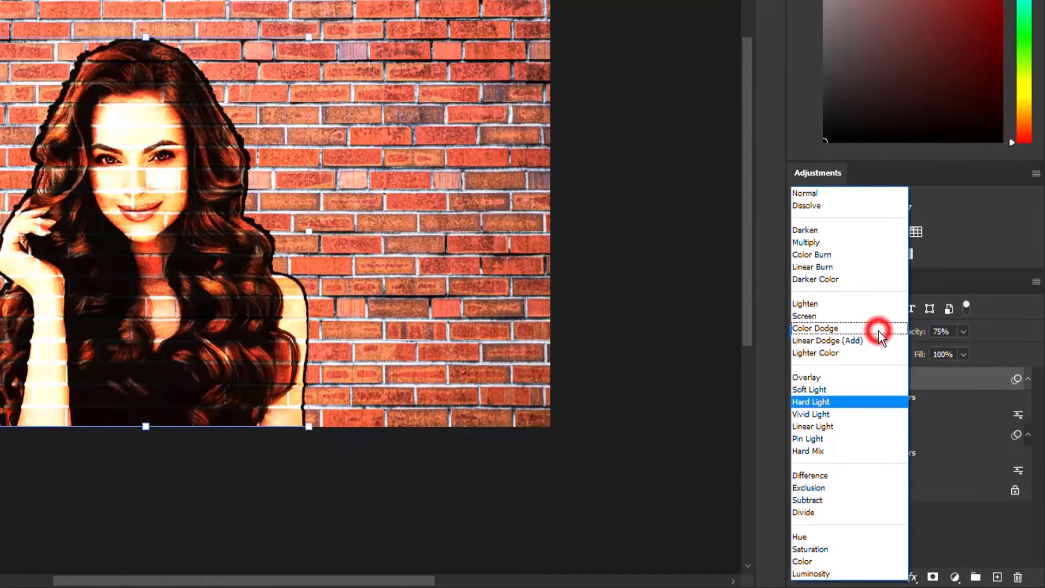
left_click(828, 391)
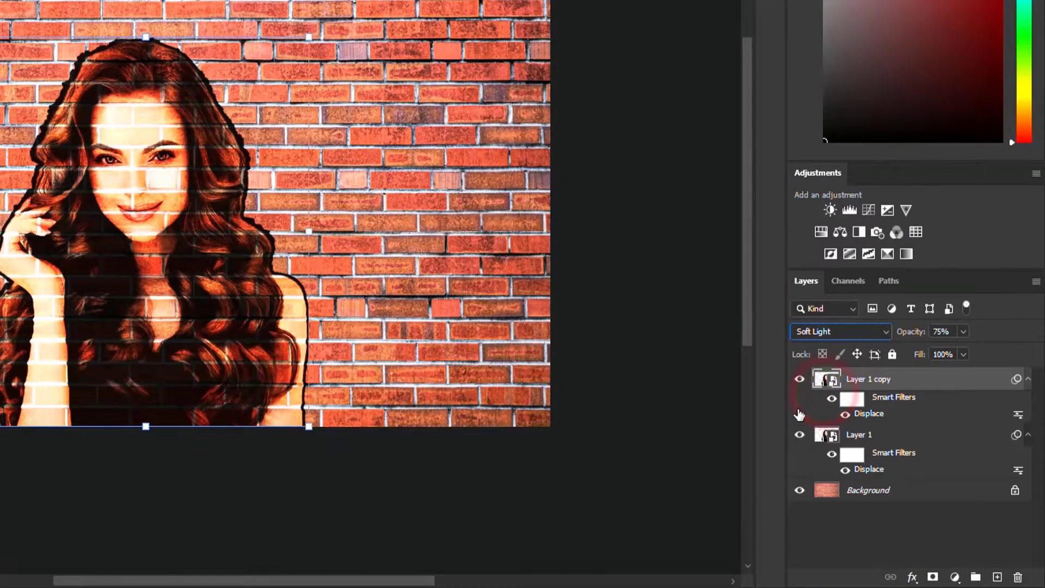
Stamp all visible layers into a new merged layer above Layer 1 copy.
left_click(660, 400)
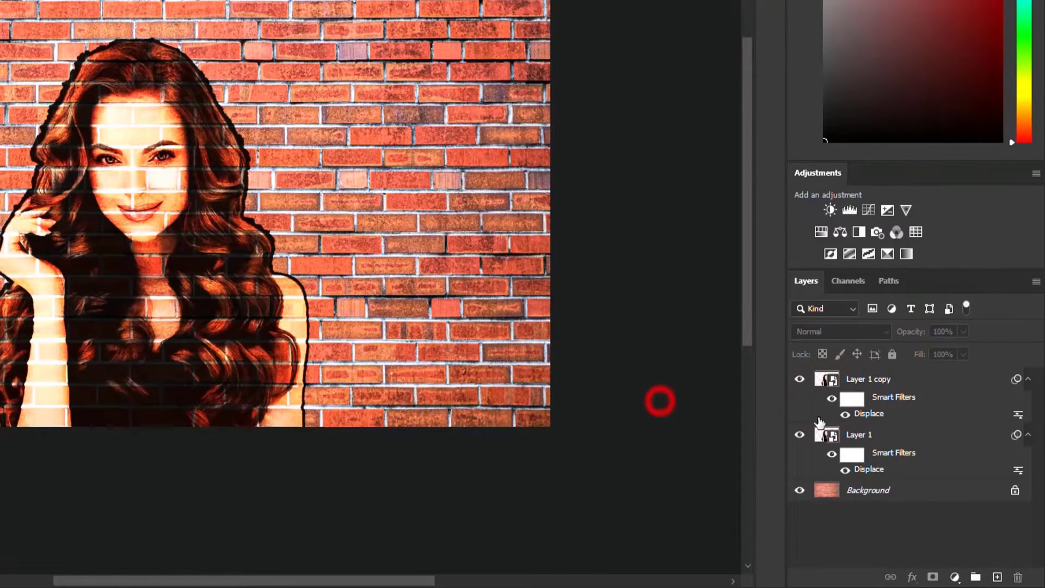
left_click(904, 380)
key("ctrl+alt+shift+e")
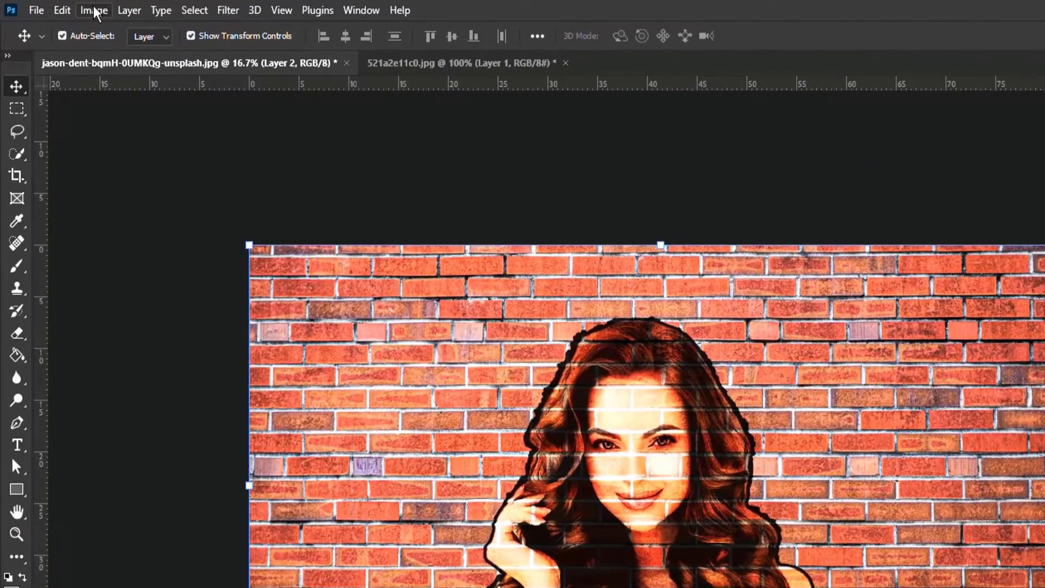
Apply a Perspective transform to the merged Layer 2, enlarging its left side to about 142.6% height with a vertical skew of about 7°.
left_click(62, 6)
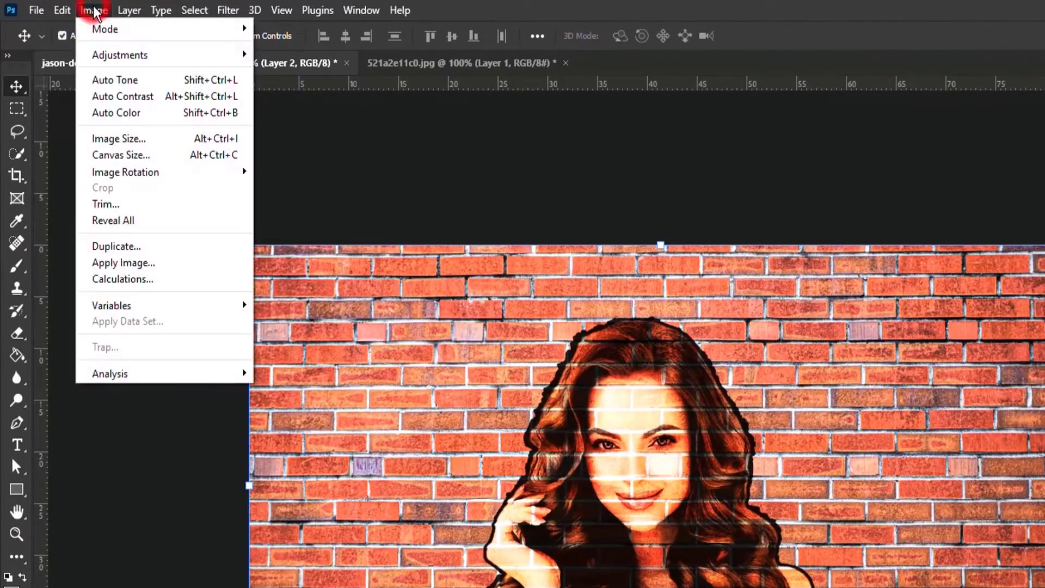
mouse_move(62, 10)
mouse_move(134, 413)
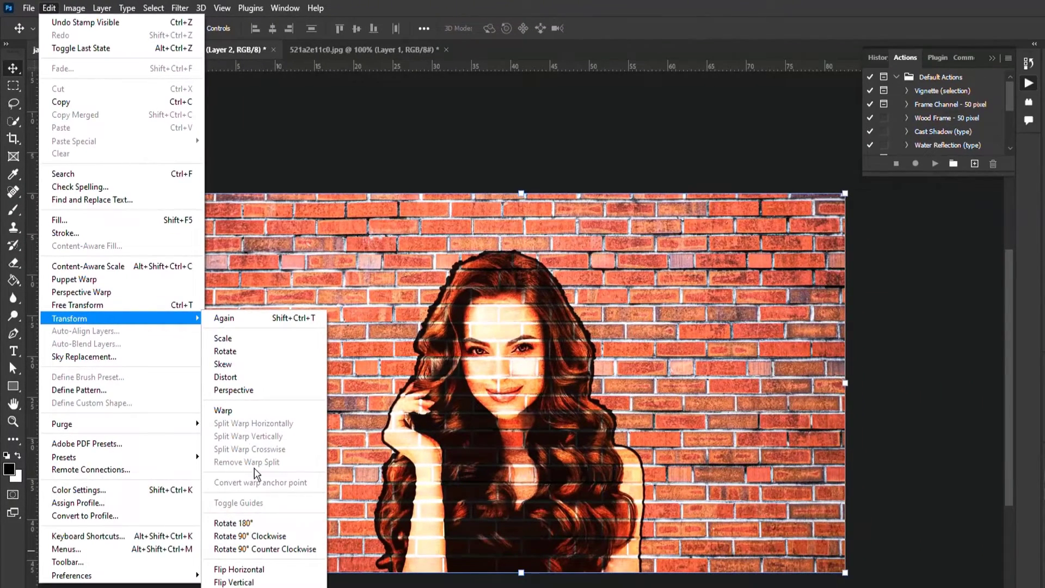
left_click(256, 390)
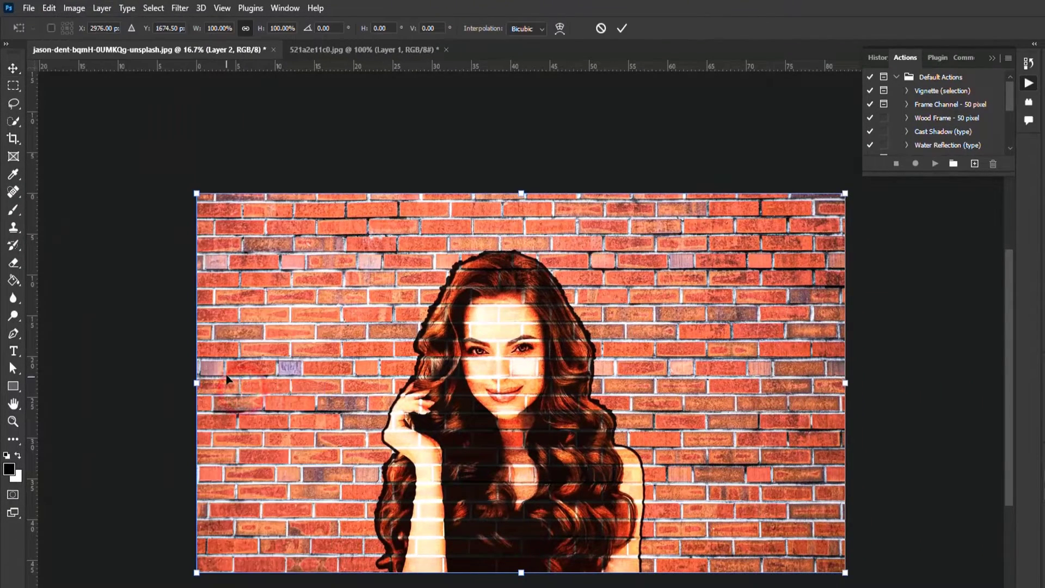
left_click_drag(197, 194, 175, 112)
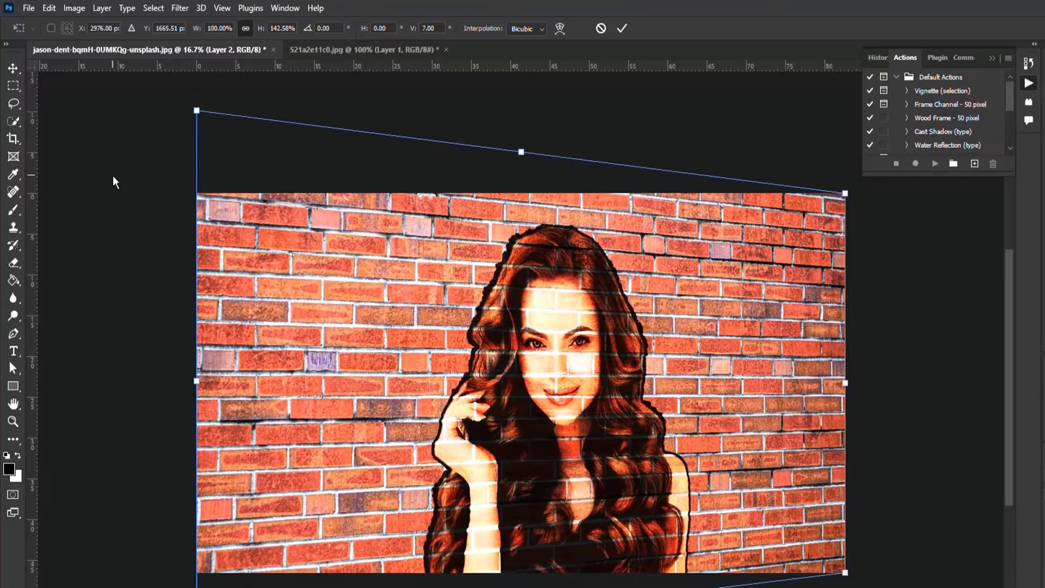
left_click(622, 30)
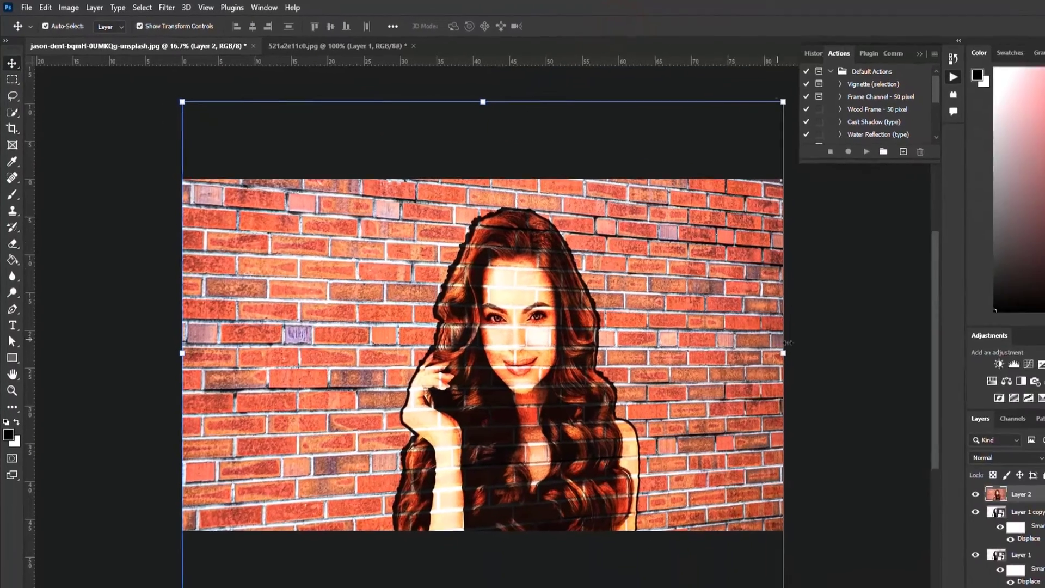
On a new layer above Layer 2, draw a straight horizontal gradient from grey 808080 at the wall's right edge to white near the woman.
left_click(1007, 575)
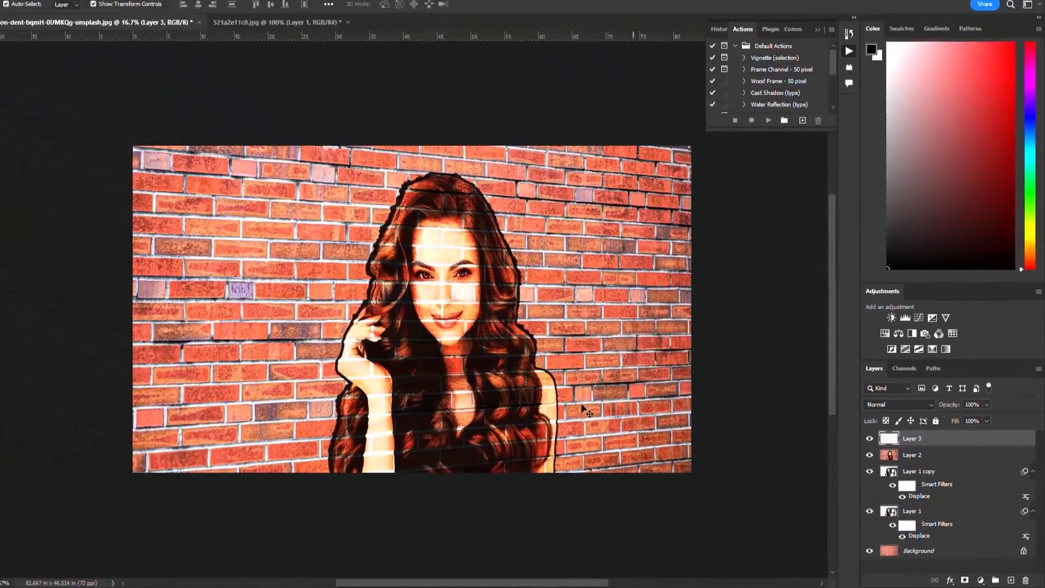
left_click(11, 235)
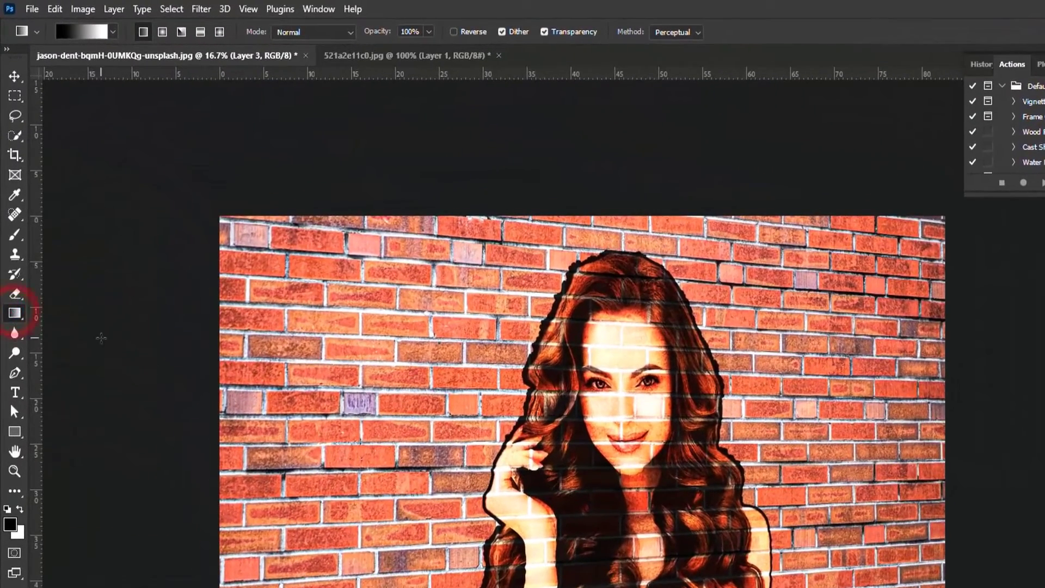
left_click(73, 32)
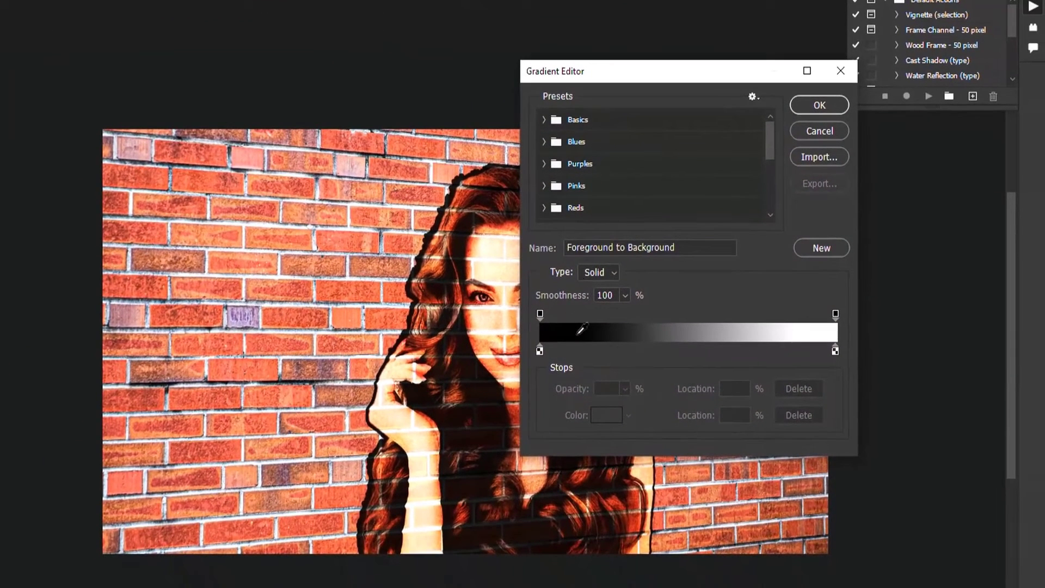
double_click(540, 351)
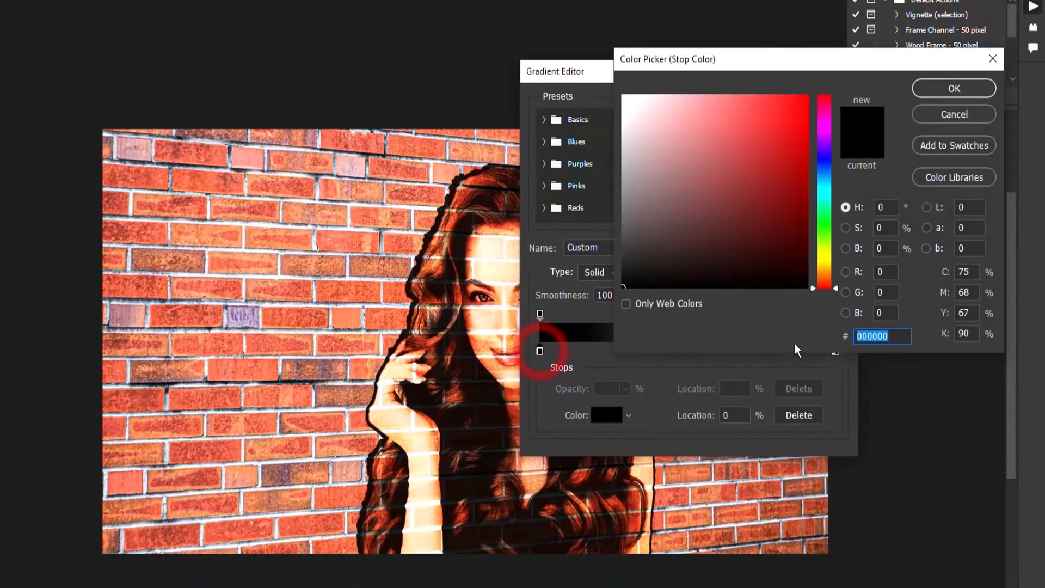
type("808080")
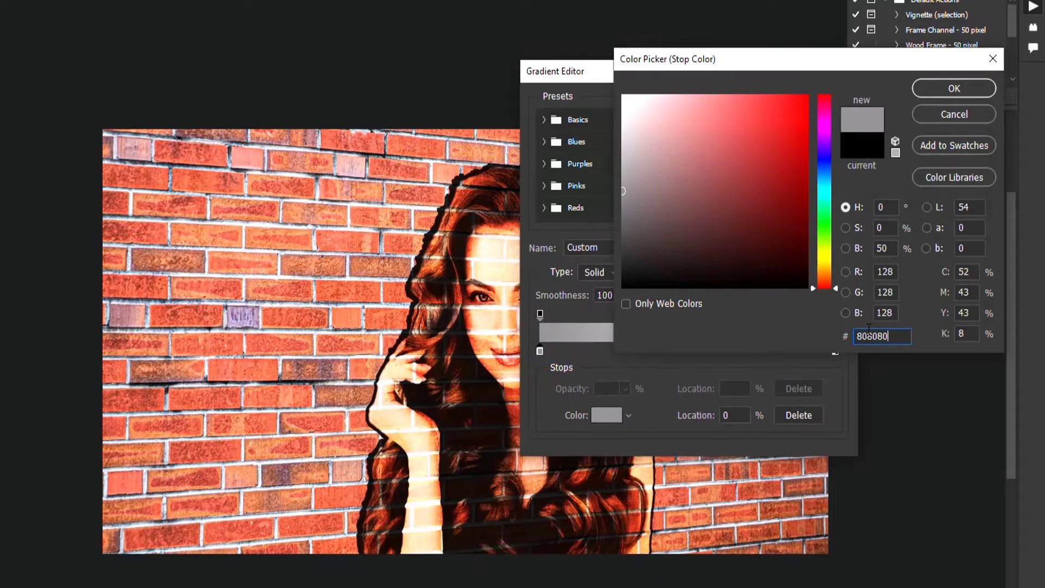
left_click(954, 88)
left_click(819, 104)
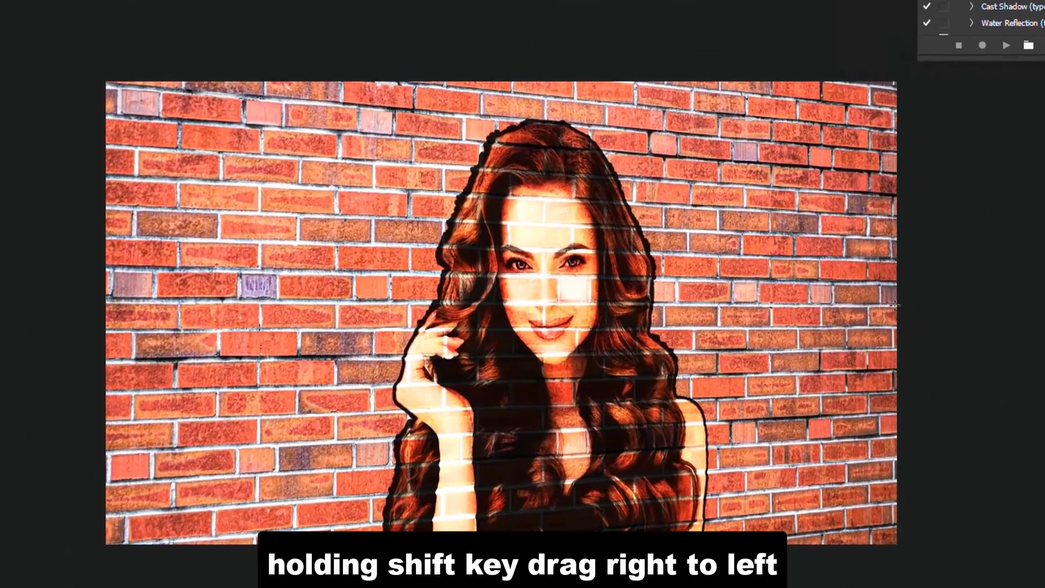
left_click_drag(702, 312, 702, 313)
left_click_drag(538, 305, 538, 305)
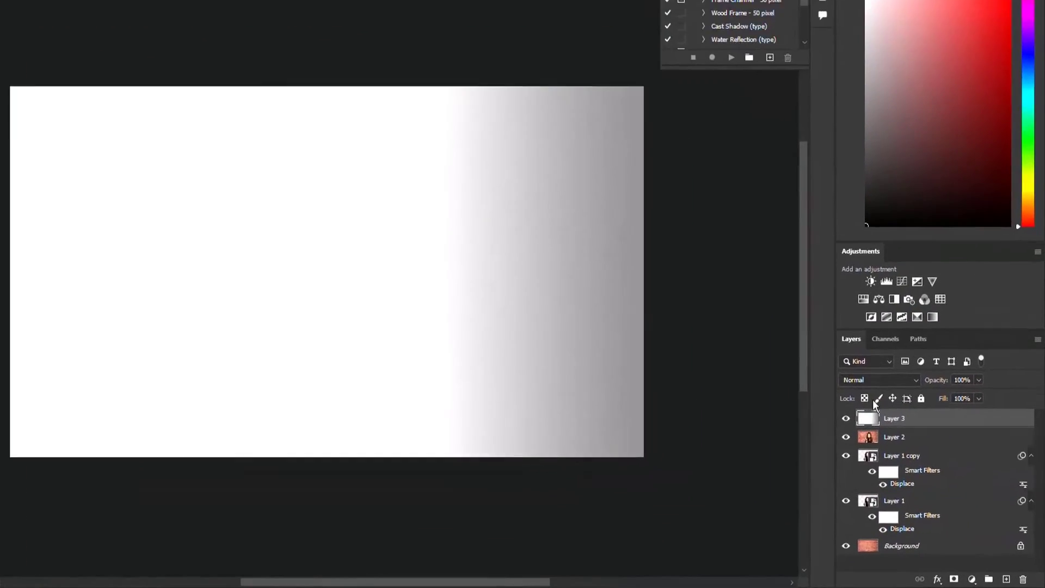
Set the gradient layer's blend mode to Linear Burn and its opacity to 50%.
left_click(873, 403)
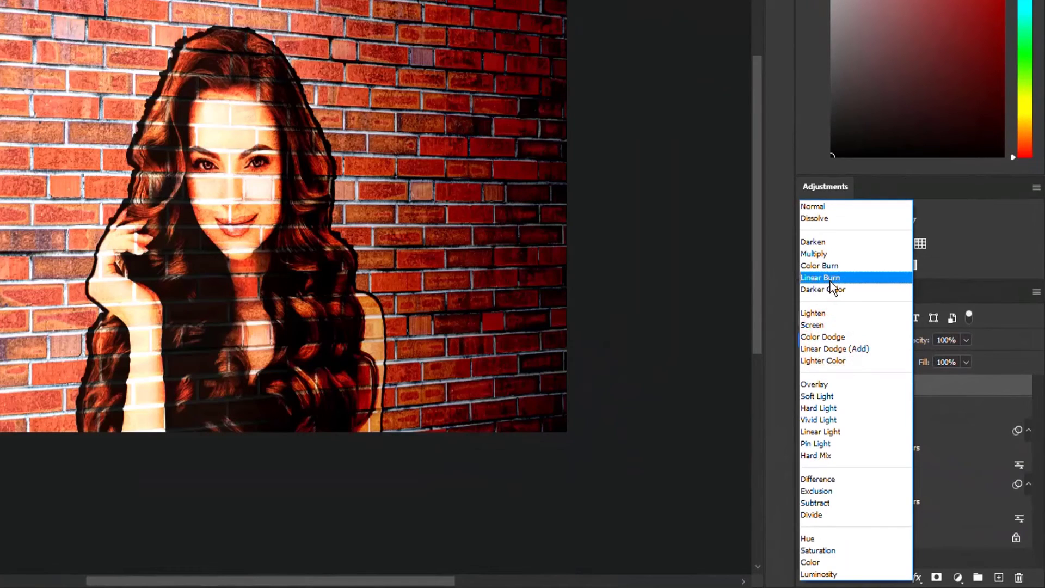
left_click(830, 280)
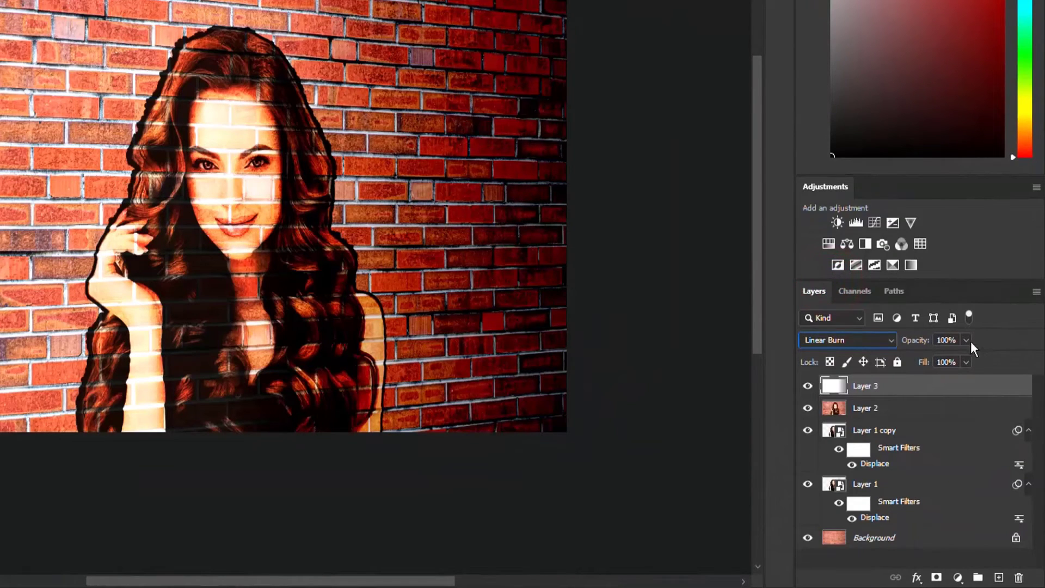
left_click_drag(961, 354, 916, 359)
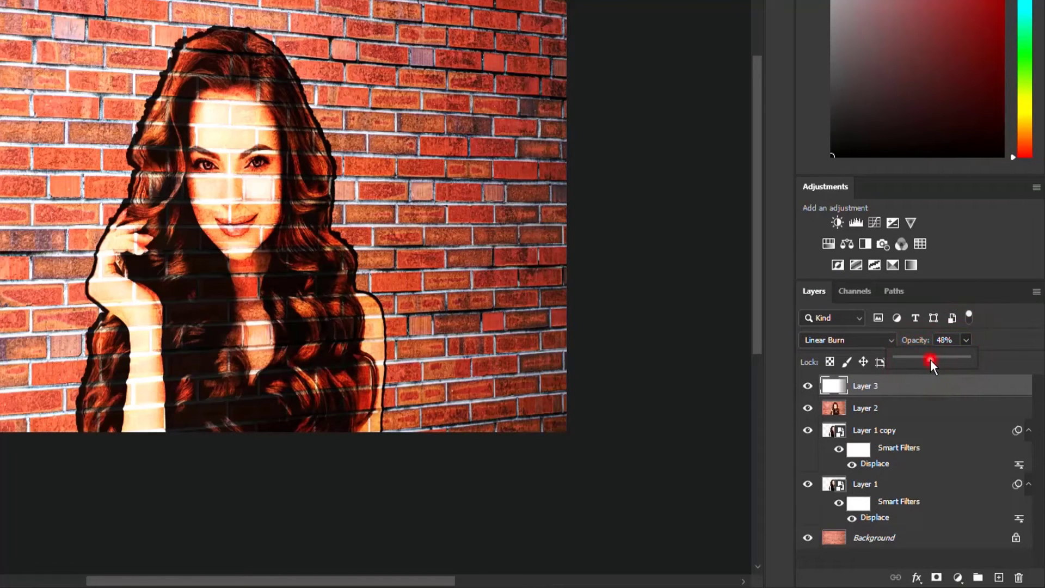
left_click(944, 340)
type("50")
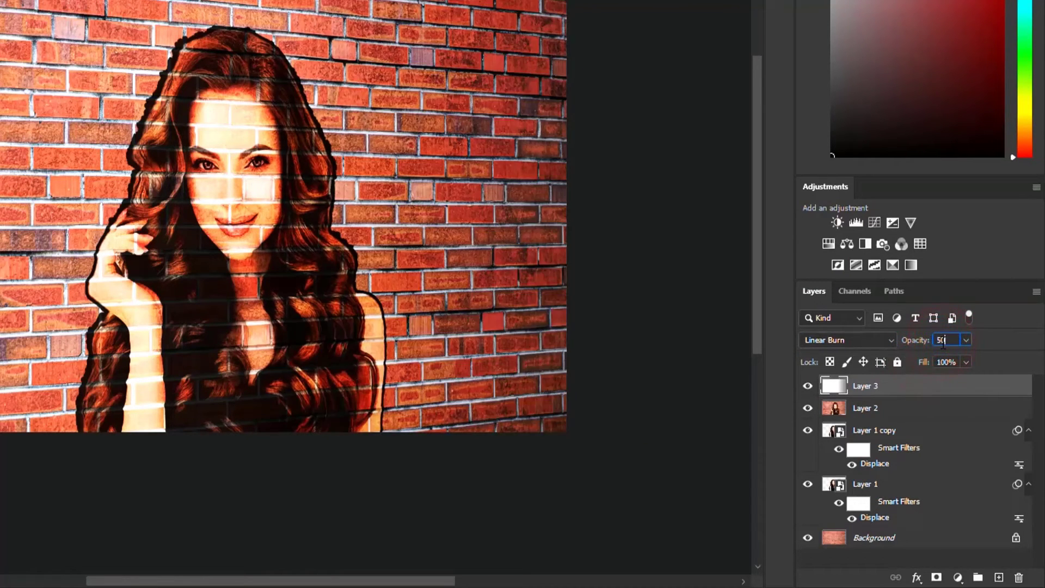